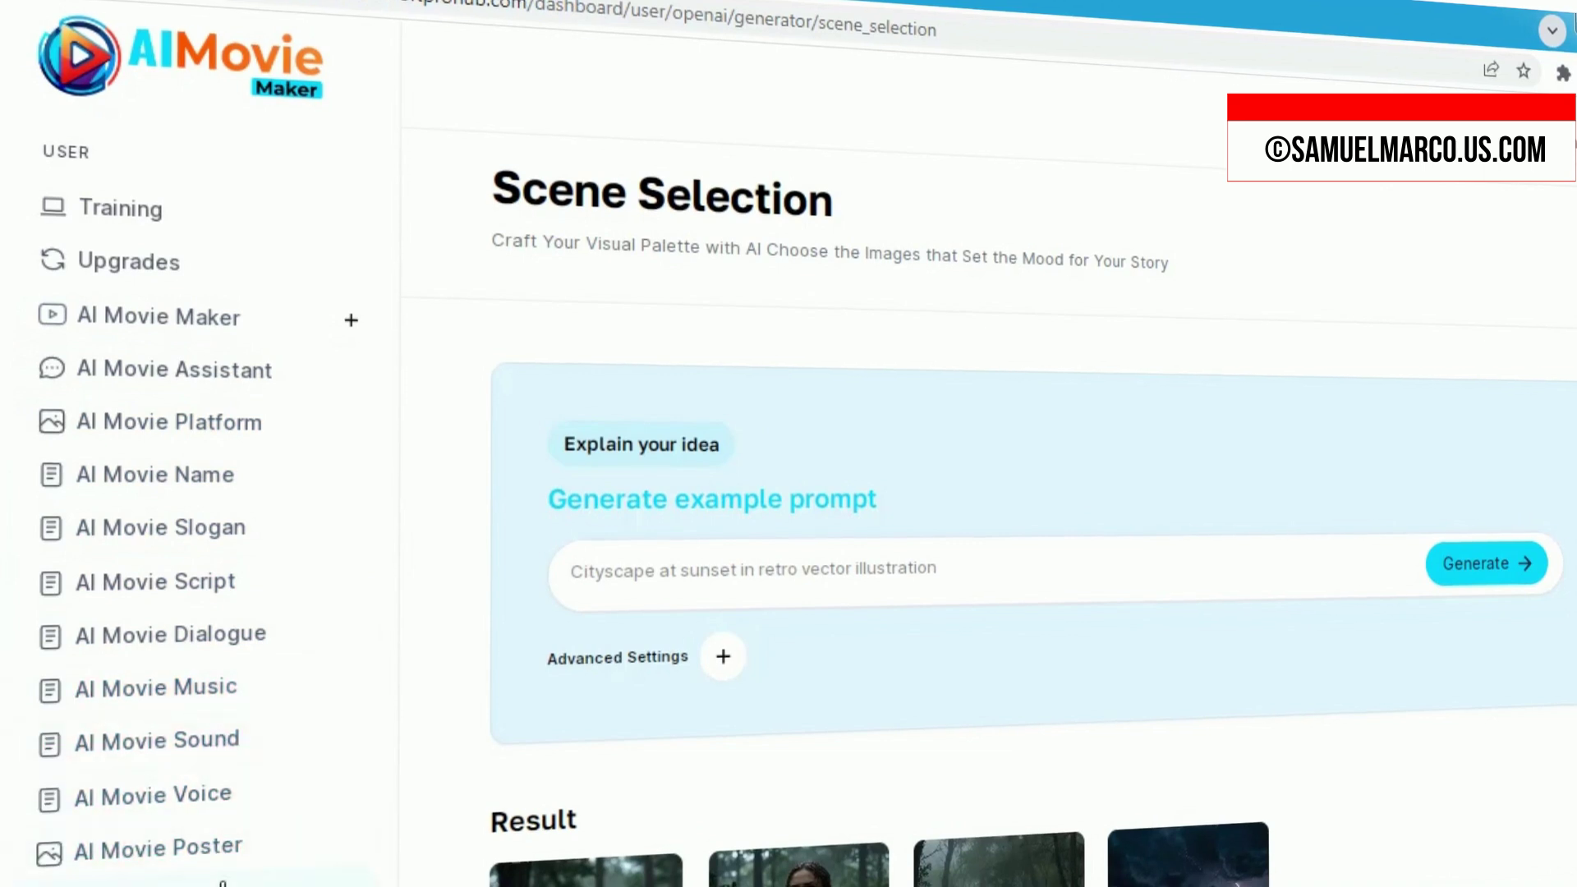
Scroll the left sidebar and reload the Scene Selection page under AI Movie Maker.
{"action": "scroll", "coordinate": [218, 634], "scroll_direction": "down", "scroll_amount": 5}
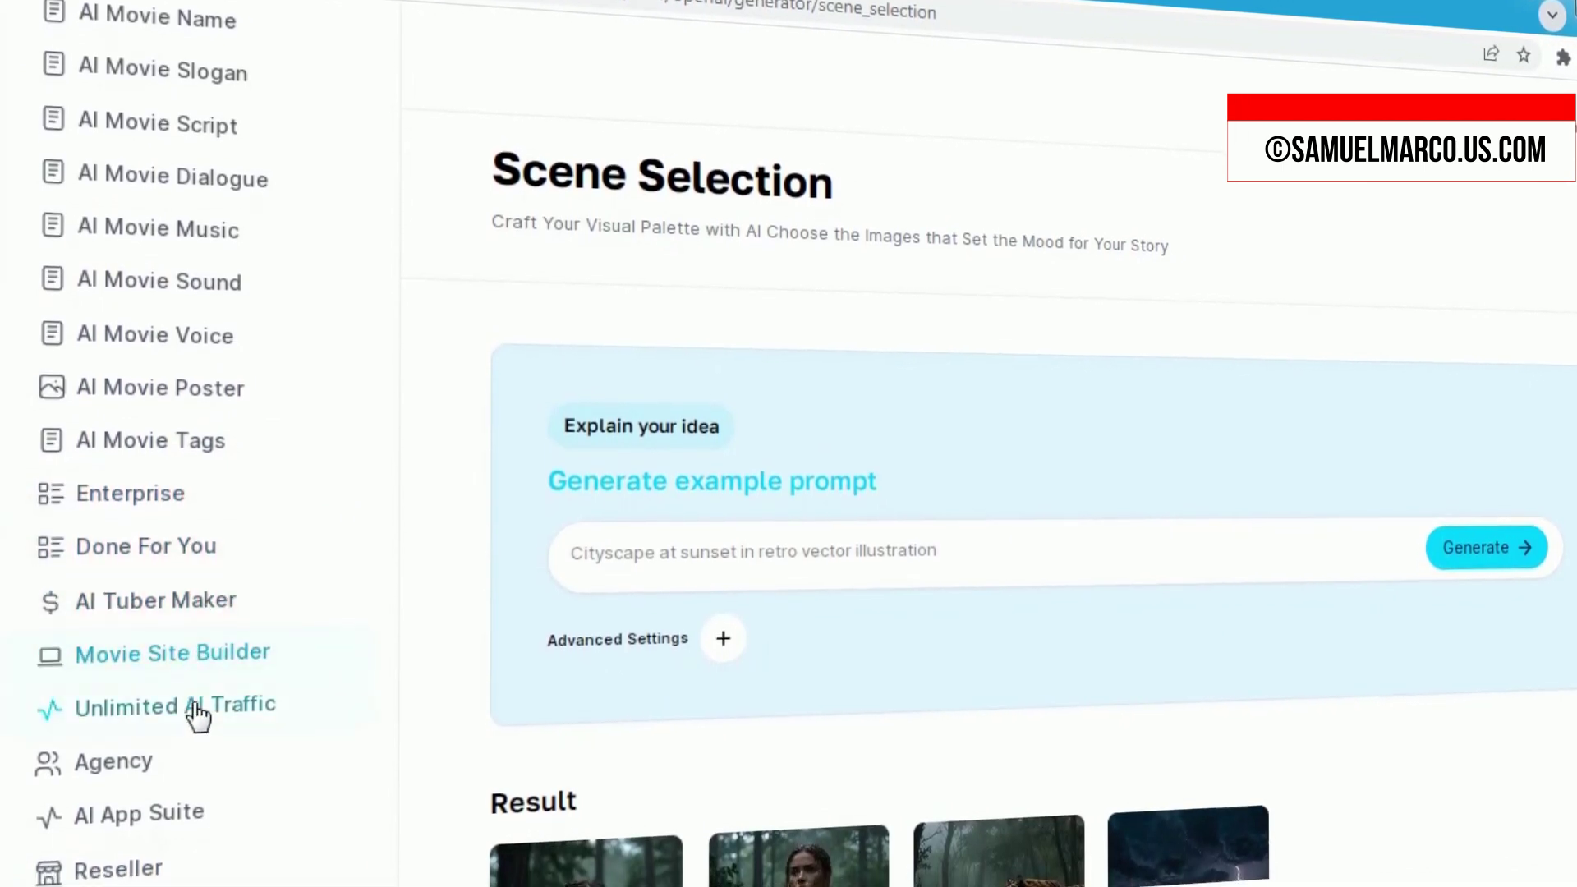
{"action": "scroll", "coordinate": [142, 851], "scroll_direction": "down", "scroll_amount": 1}
{"action": "scroll", "coordinate": [142, 850], "scroll_direction": "down", "scroll_amount": 1}
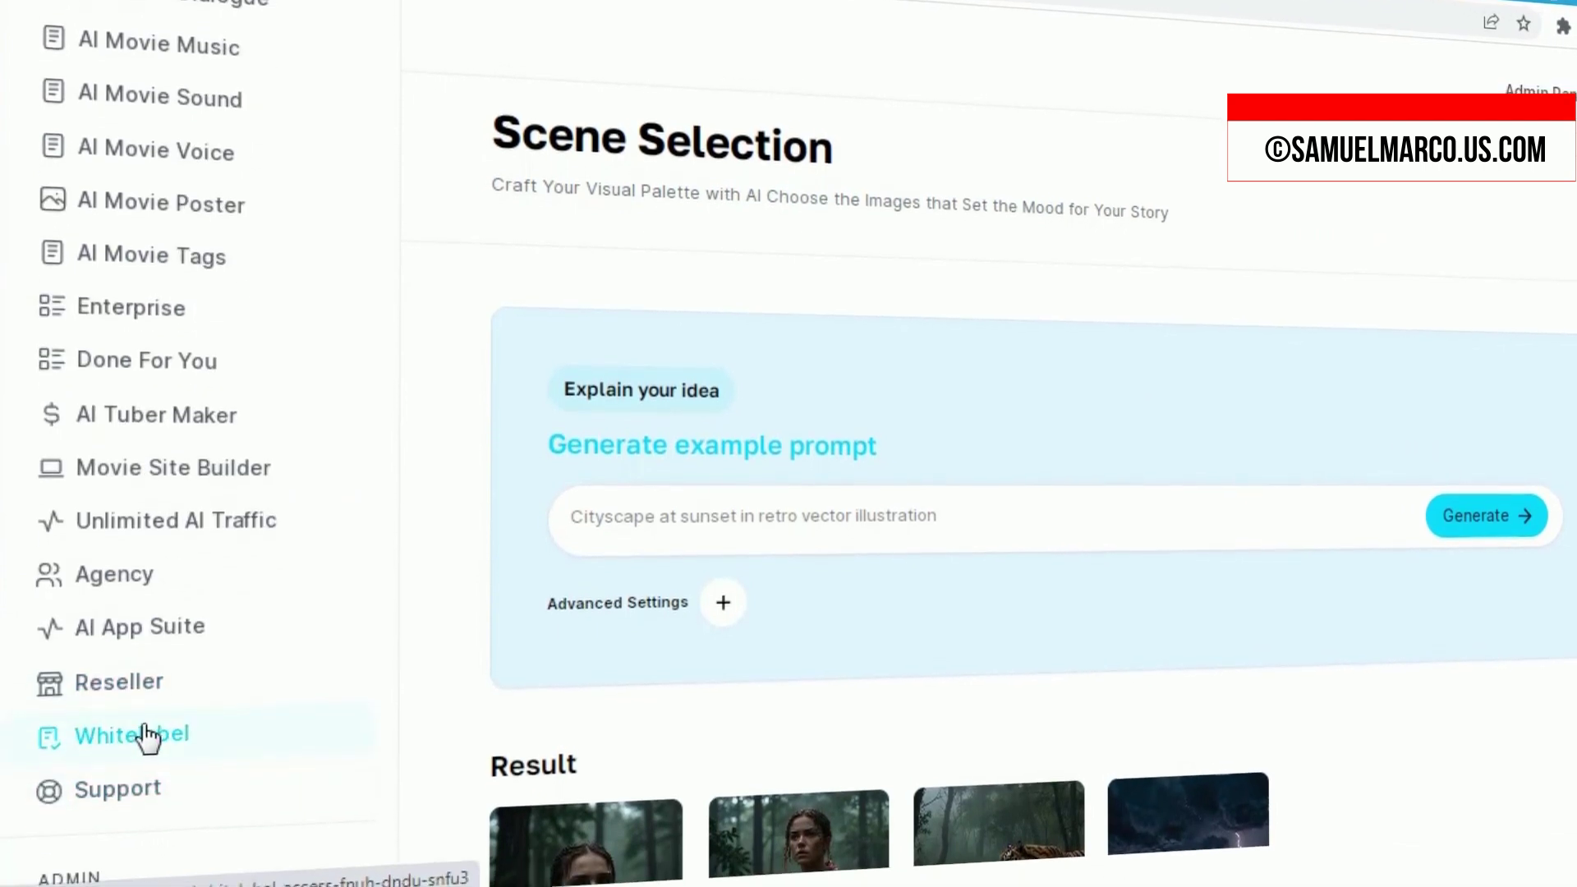
{"action": "scroll", "coordinate": [124, 780], "scroll_direction": "up", "scroll_amount": 7}
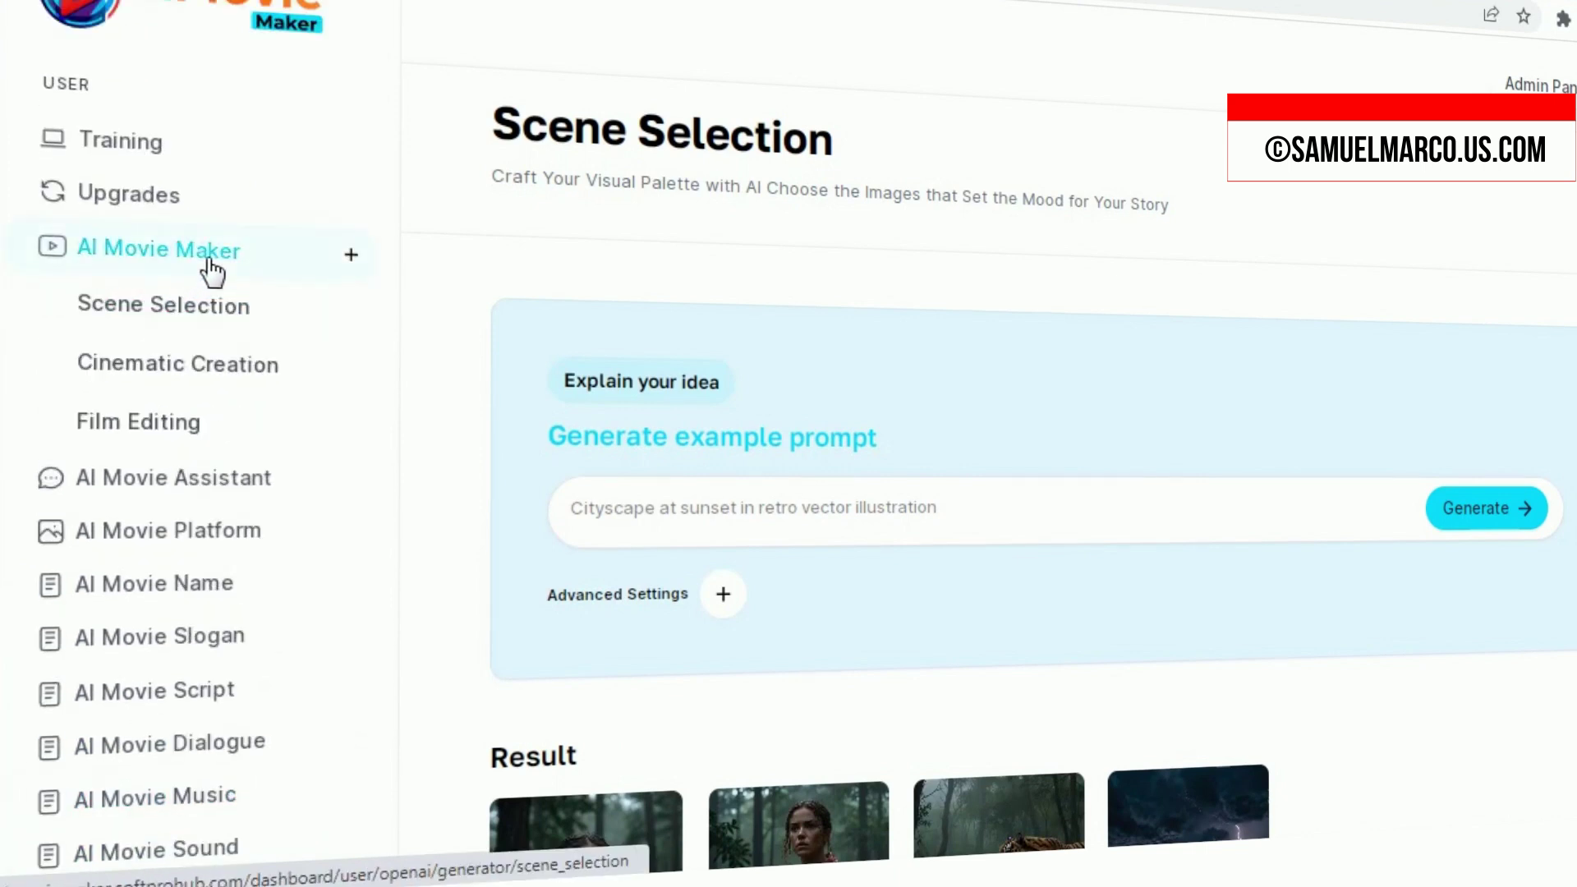
{"action": "left_click", "coordinate": [215, 305]}
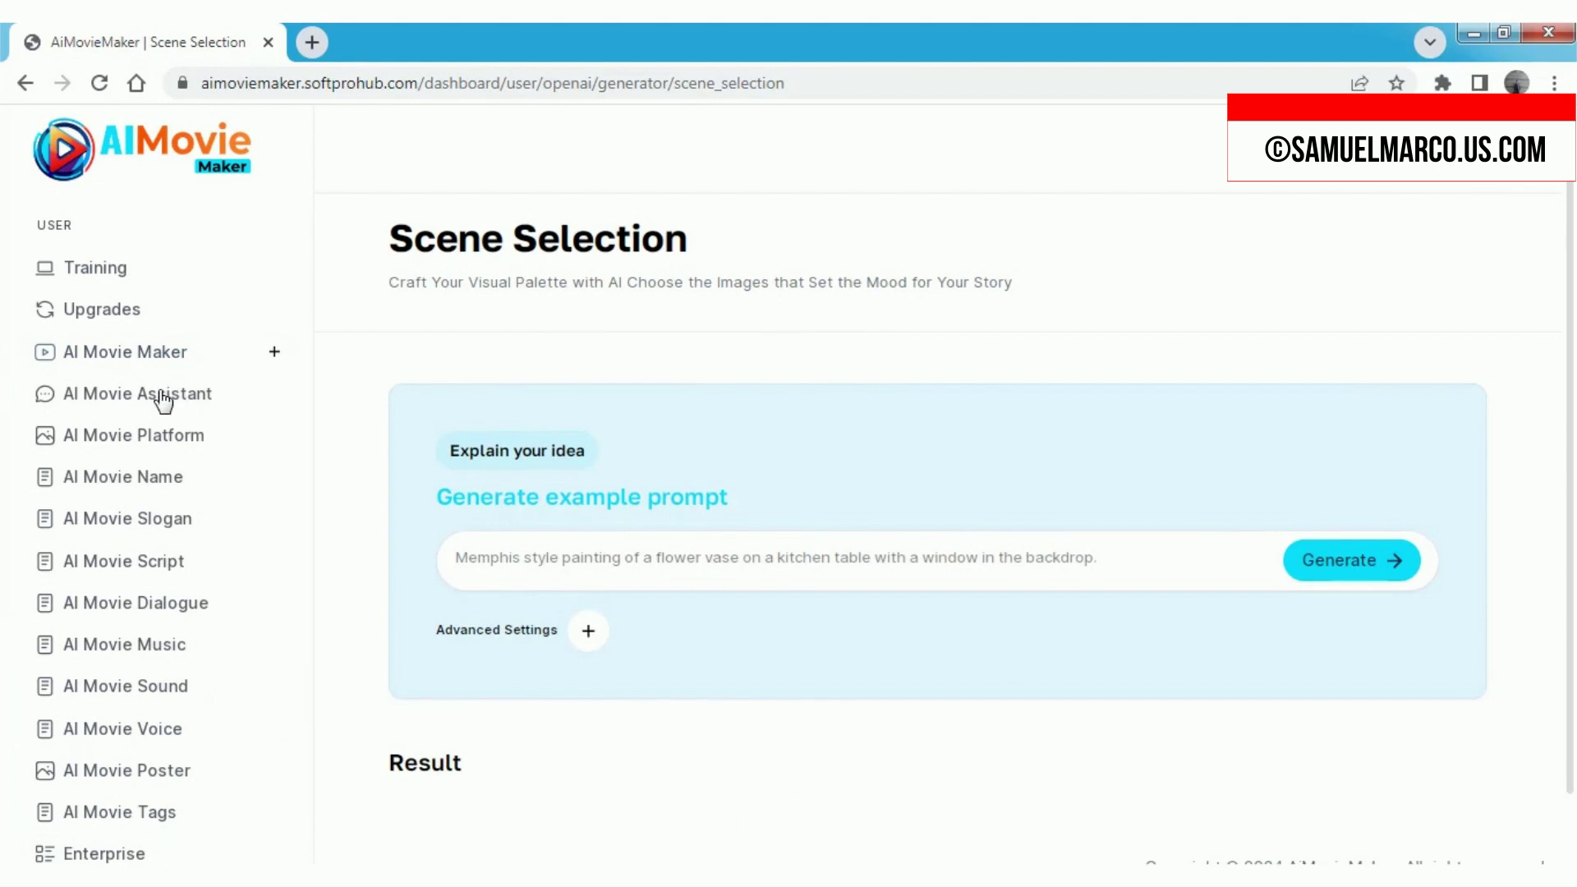
{"action": "scroll", "coordinate": [817, 431], "scroll_direction": "down", "scroll_amount": 1}
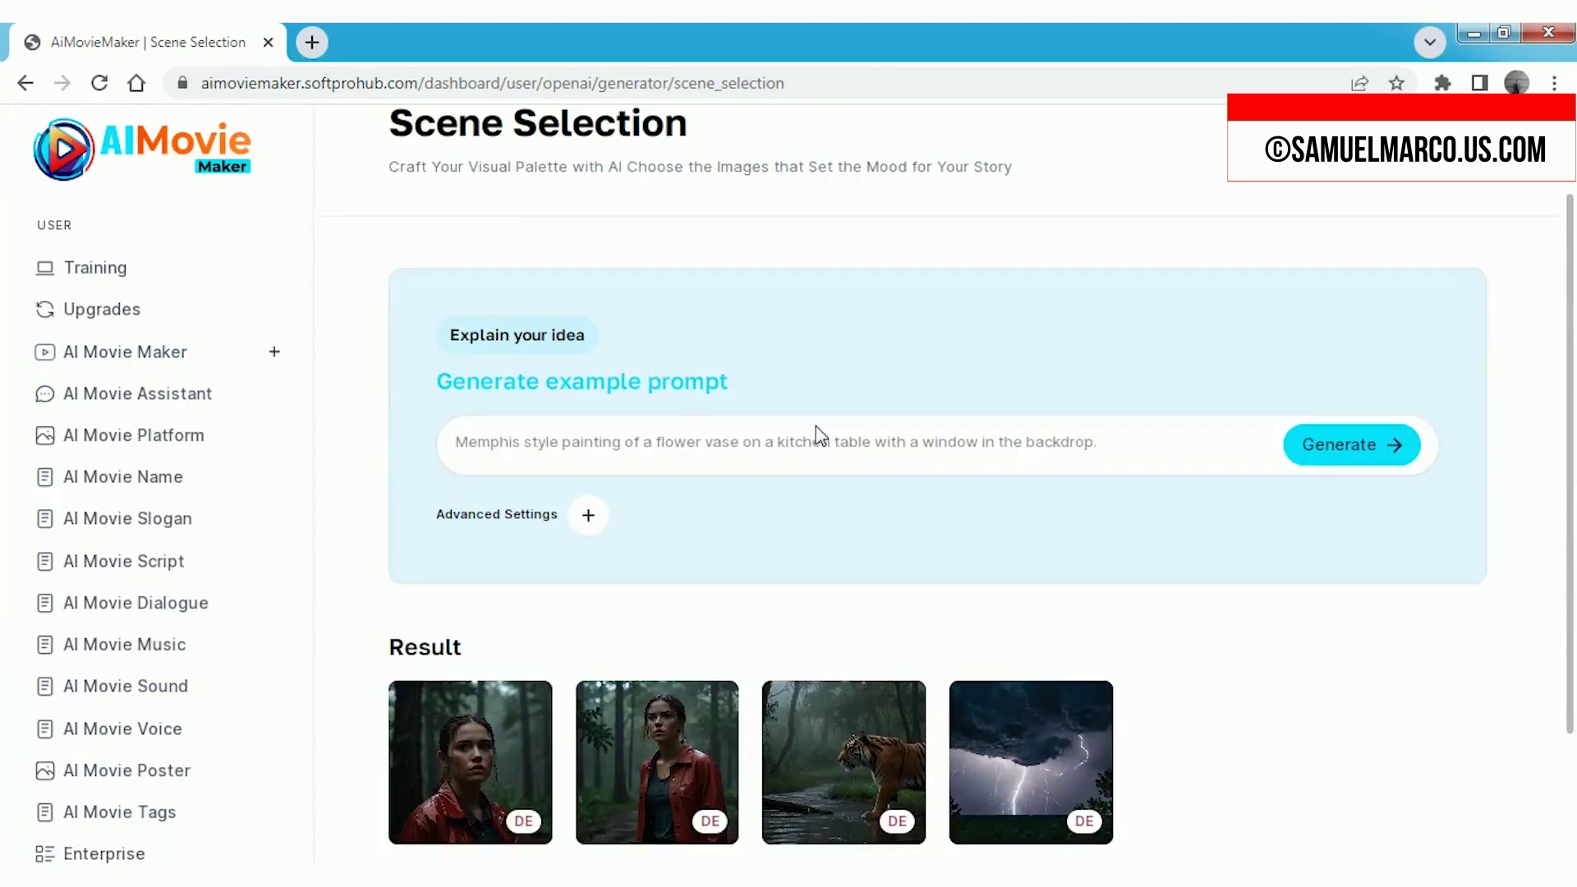
{"action": "scroll", "coordinate": [820, 435], "scroll_direction": "down", "scroll_amount": 1}
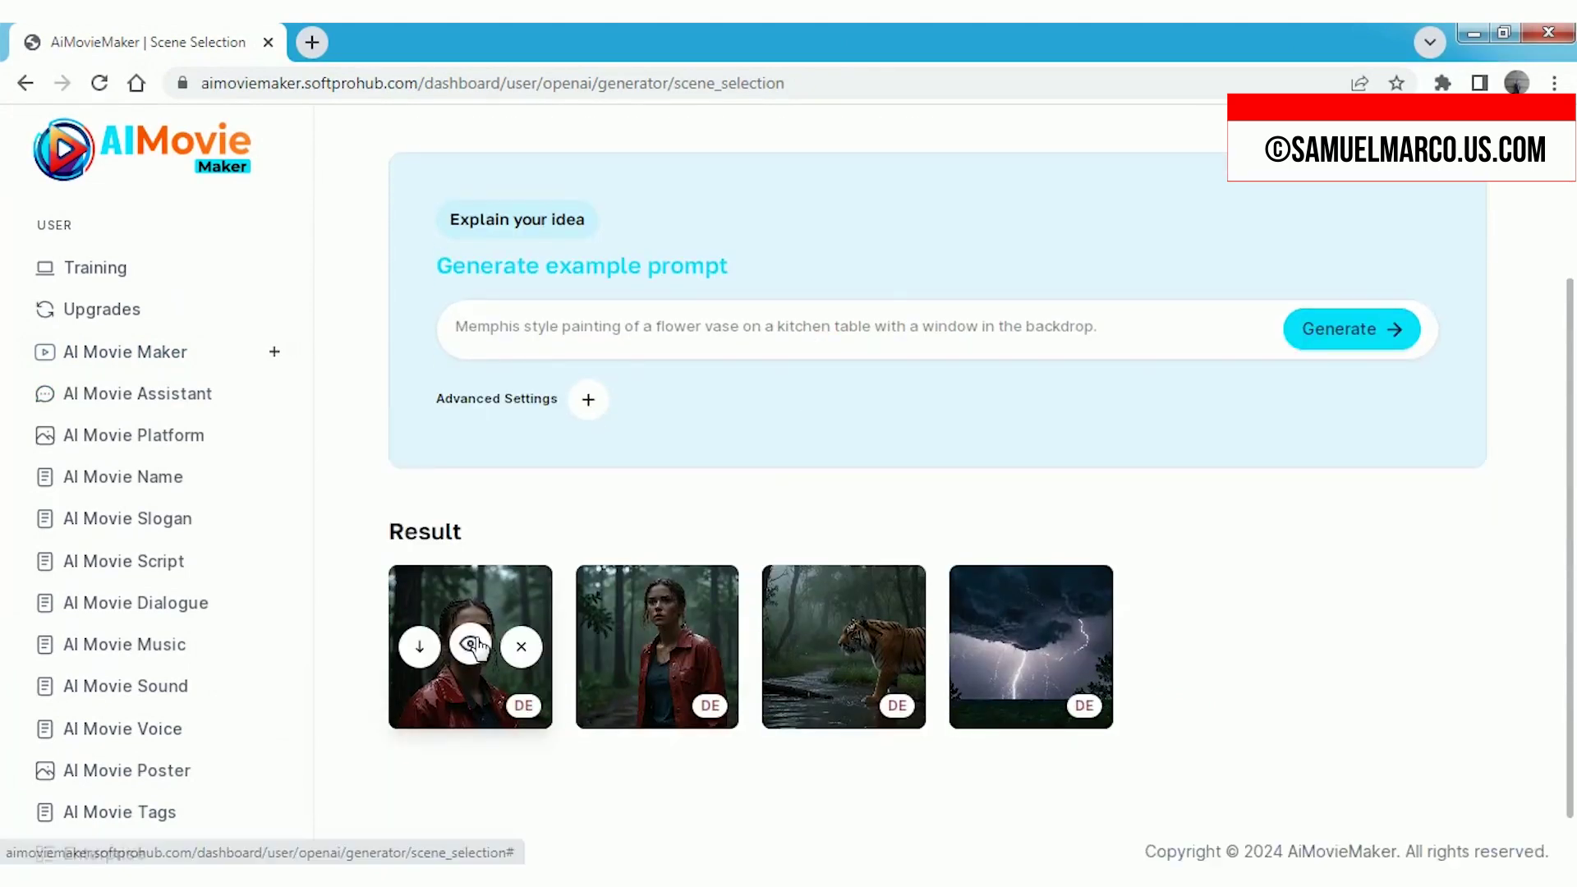
{"action": "left_click", "coordinate": [470, 644]}
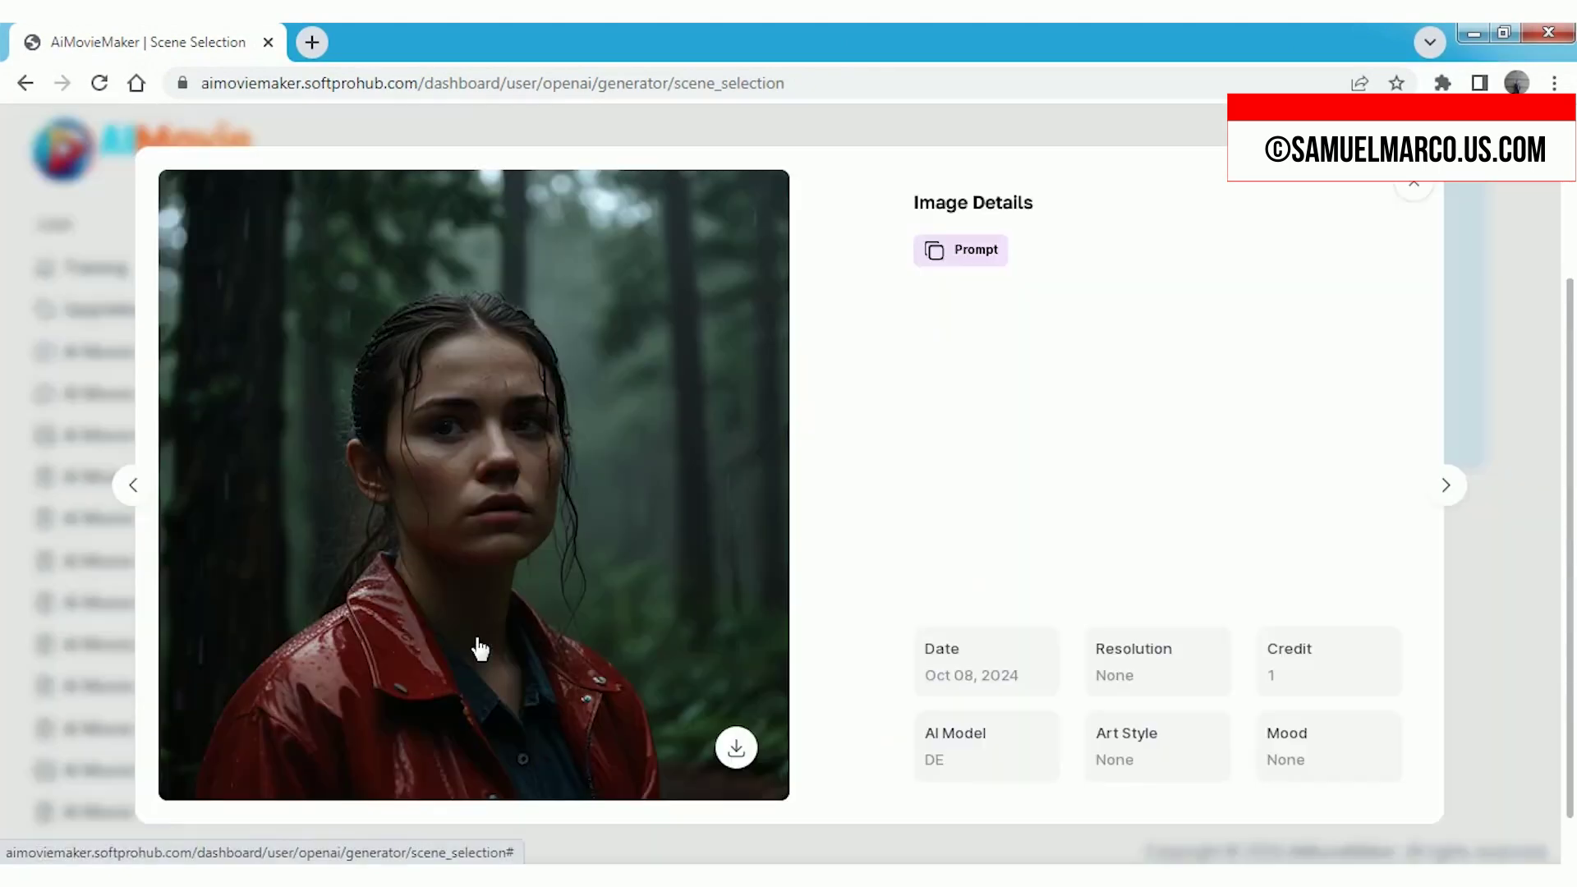
{"action": "left_click", "coordinate": [1447, 486]}
{"action": "left_click", "coordinate": [1447, 487]}
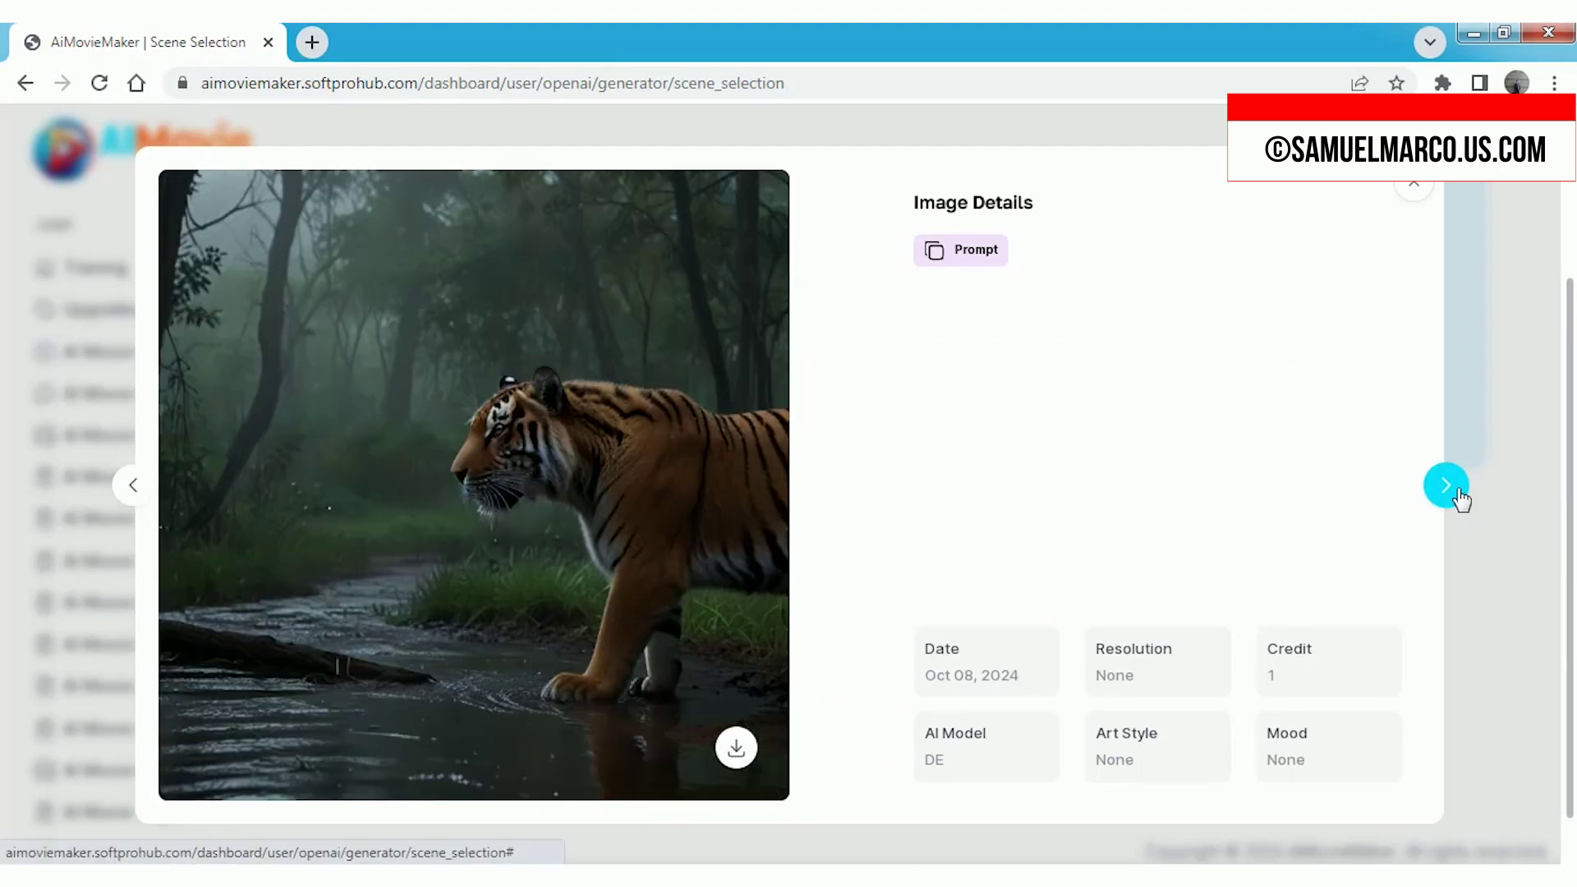
{"action": "left_click", "coordinate": [1447, 486]}
{"action": "left_click", "coordinate": [1415, 187]}
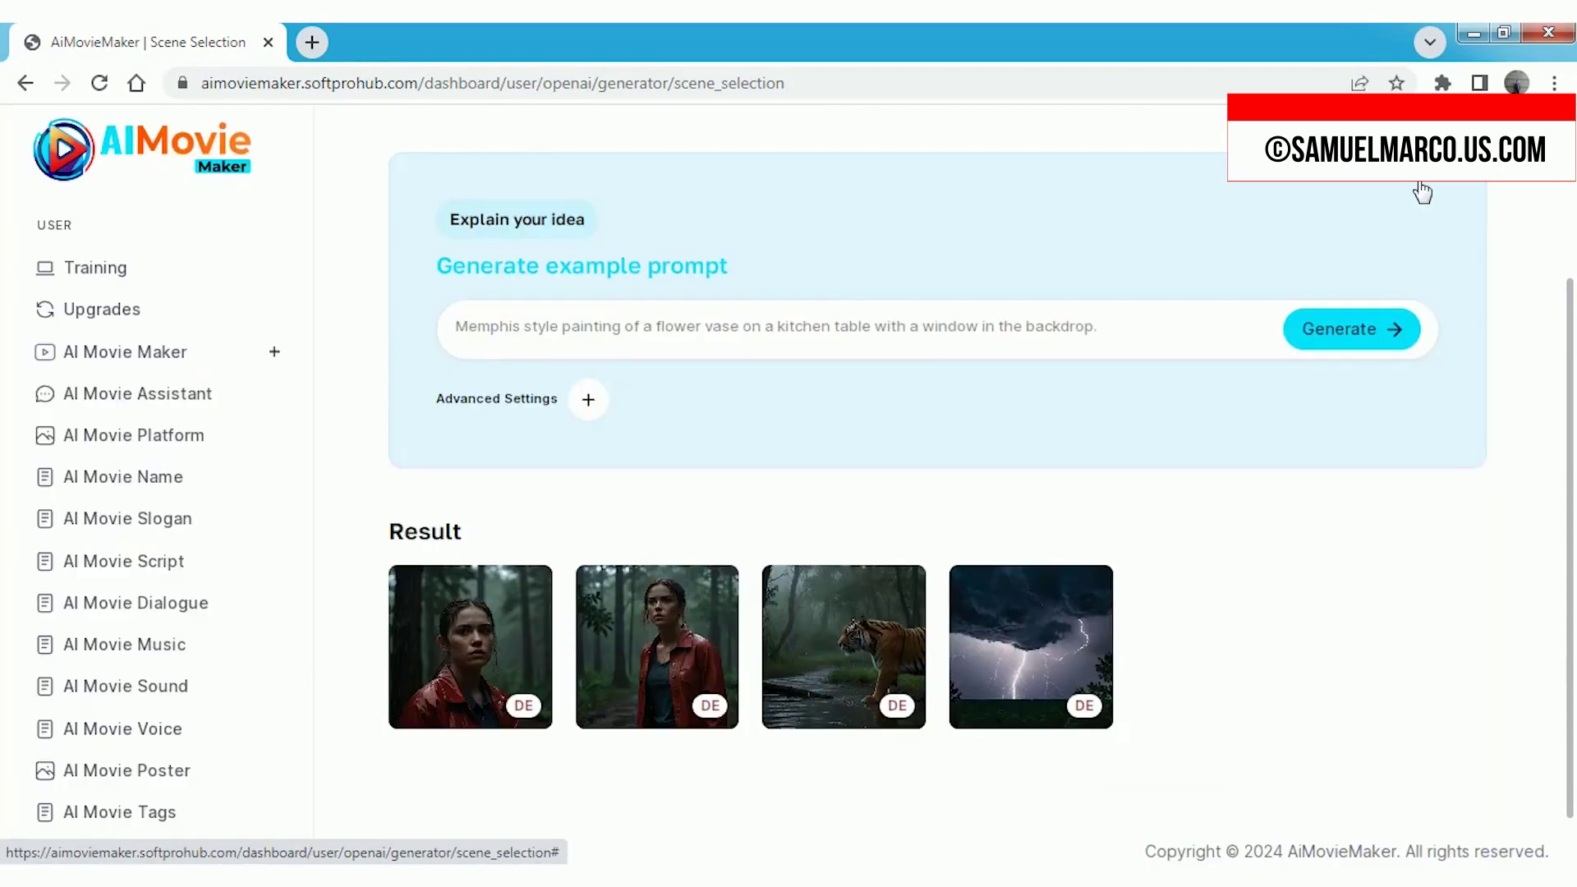
Enter the red-leather-jacket woman and tiger prompt, with Realistic art style and Neutral mood.
{"action": "left_click", "coordinate": [805, 320]}
{"action": "type", "text": "A woman in a red leather jacket s"}
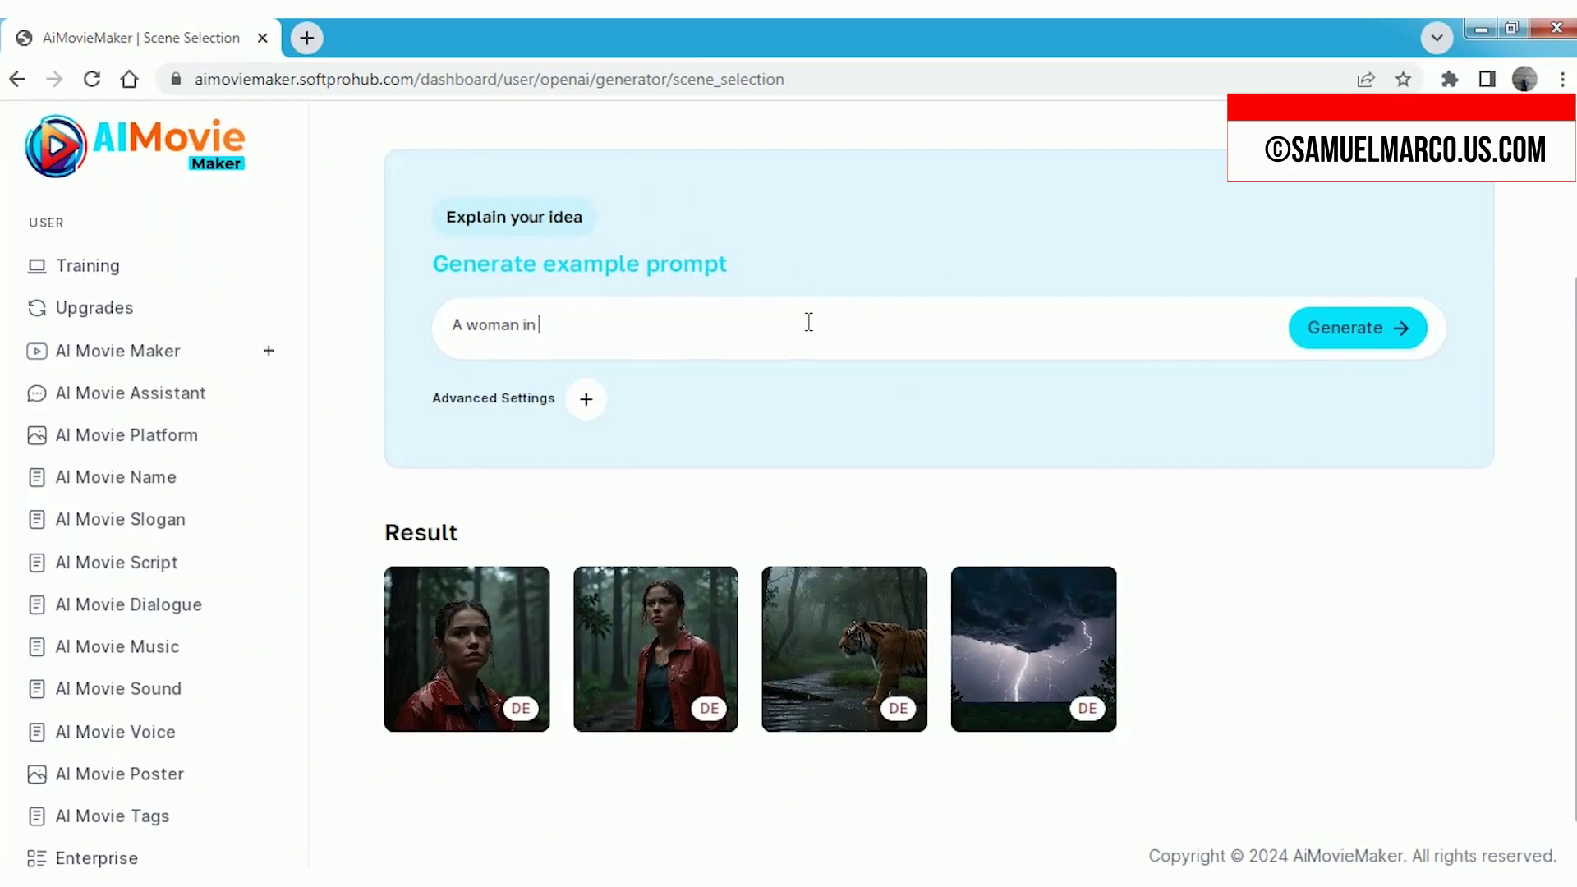
{"action": "type", "text": "tands on a muddy path in a lush, rainy fores"}
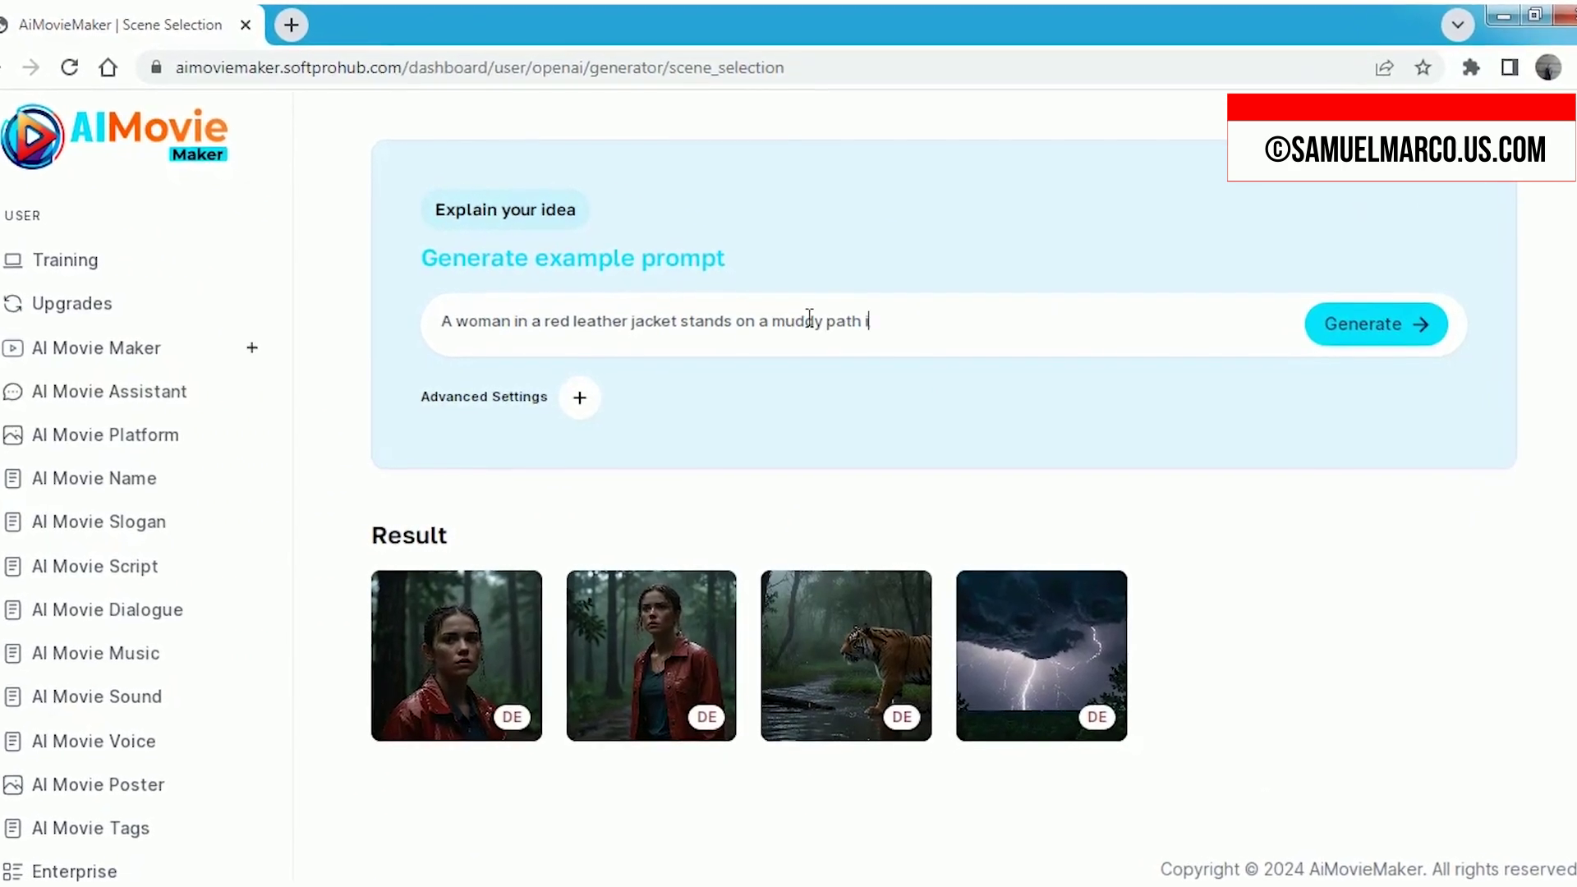
{"action": "type", "text": "t, facing a tiger"}
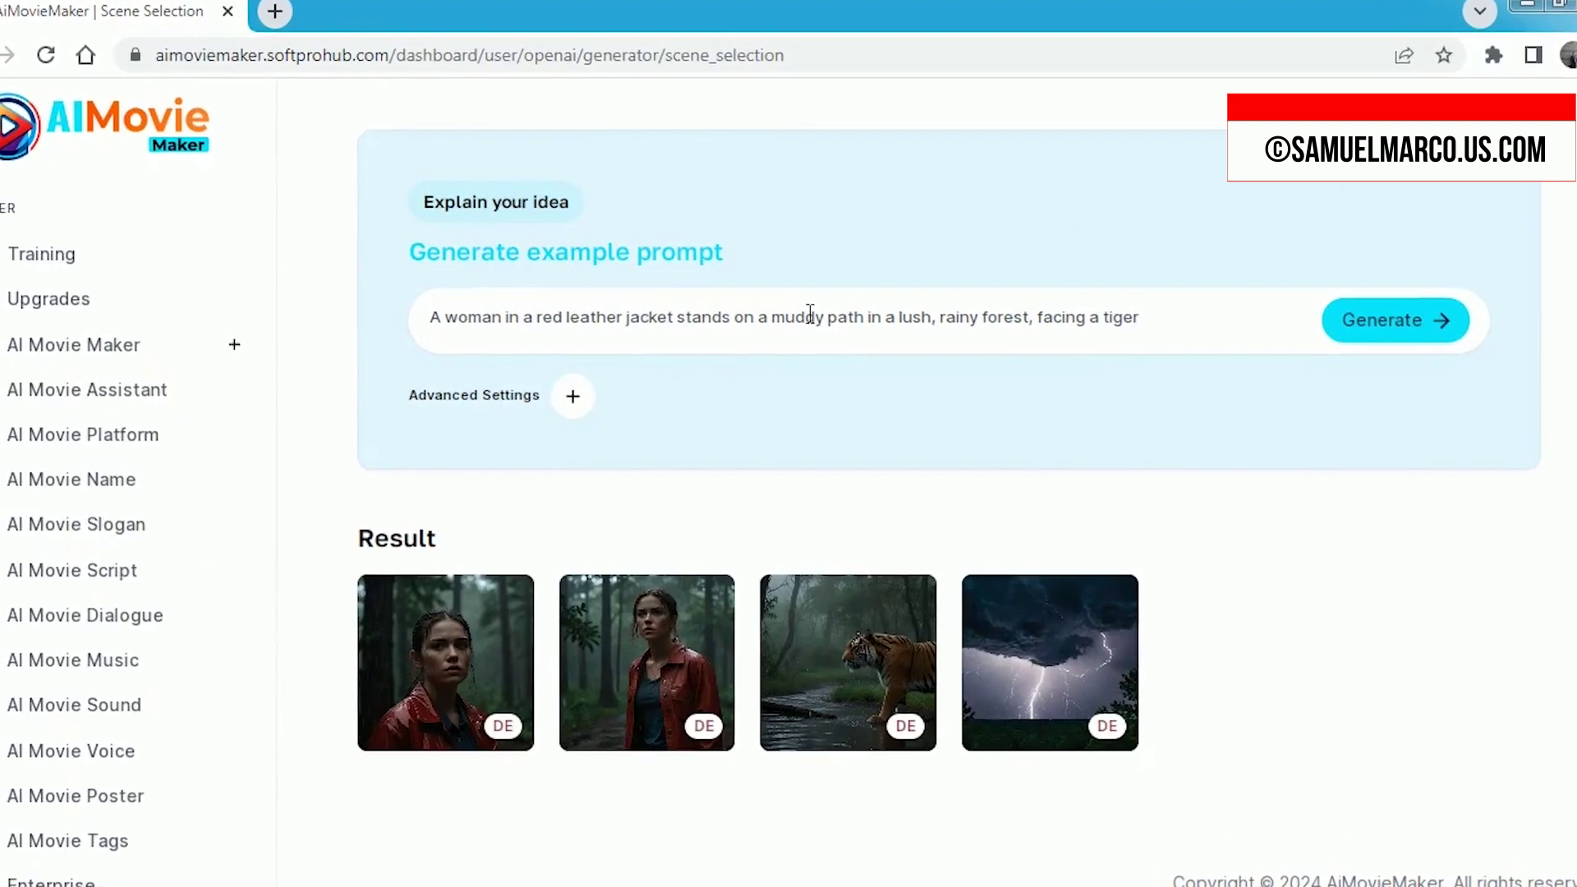
{"action": "left_click", "coordinate": [571, 401]}
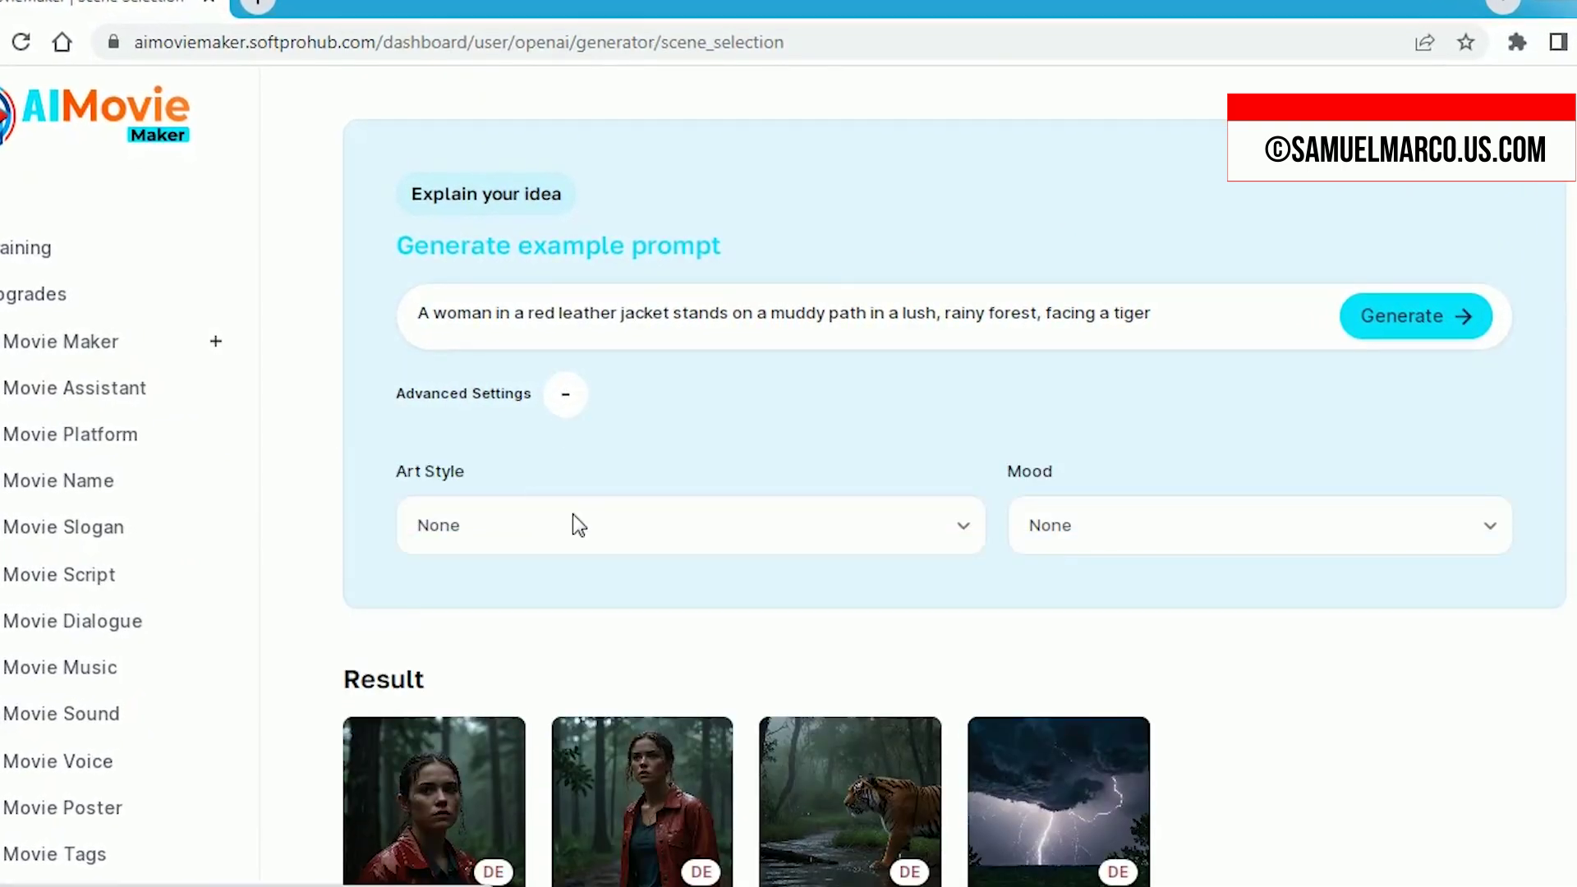
{"action": "left_click", "coordinate": [776, 542]}
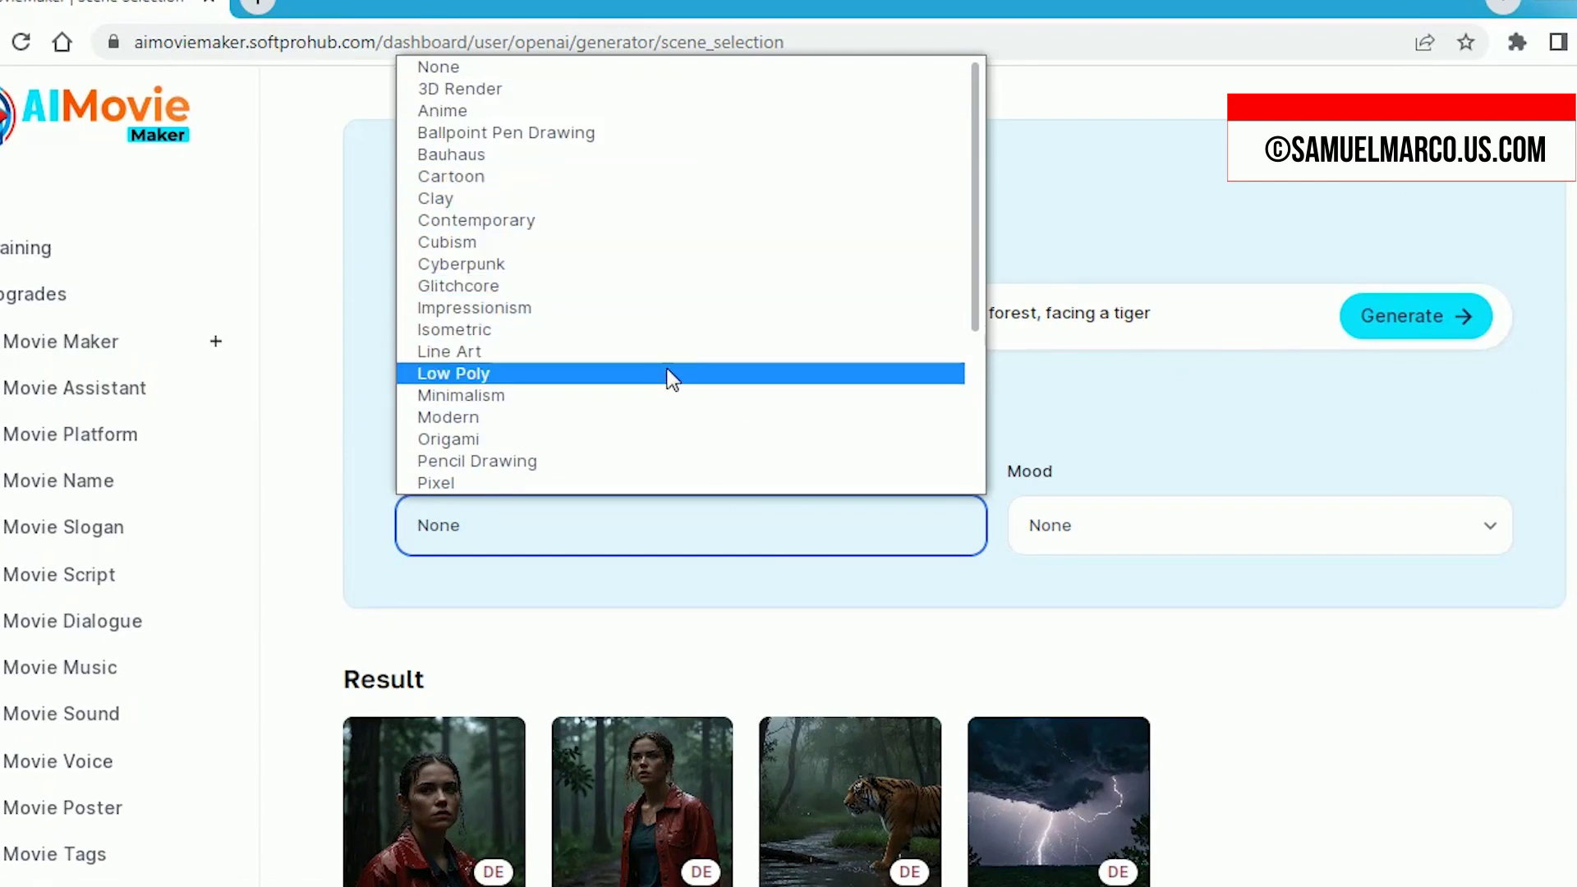
{"action": "scroll", "coordinate": [662, 417], "scroll_direction": "down", "scroll_amount": 3}
{"action": "left_click", "coordinate": [639, 308]}
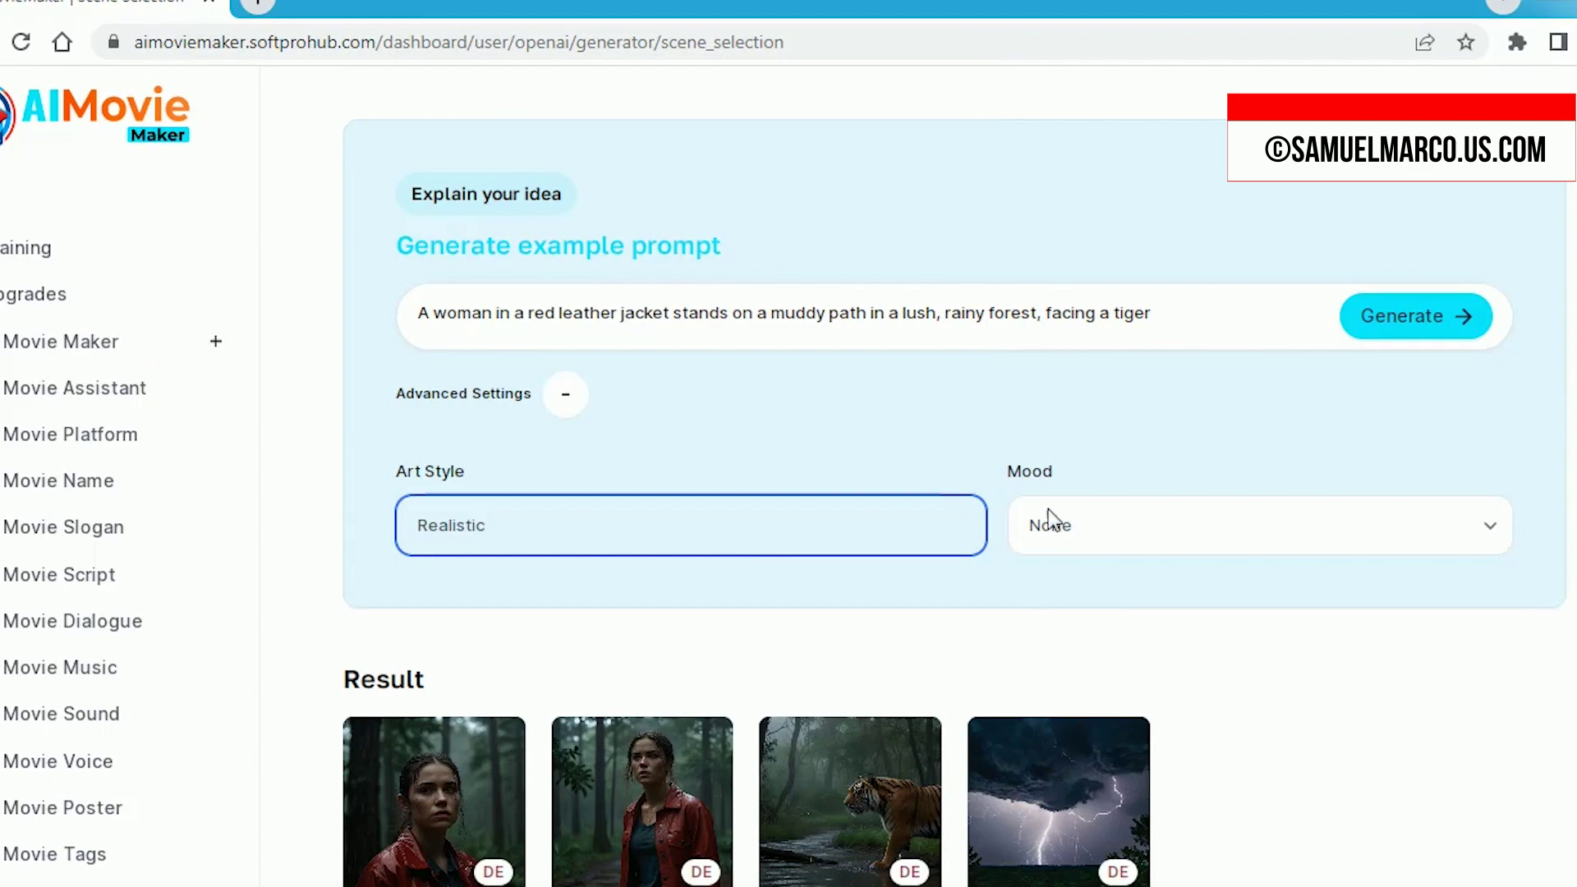
{"action": "left_click", "coordinate": [1089, 536]}
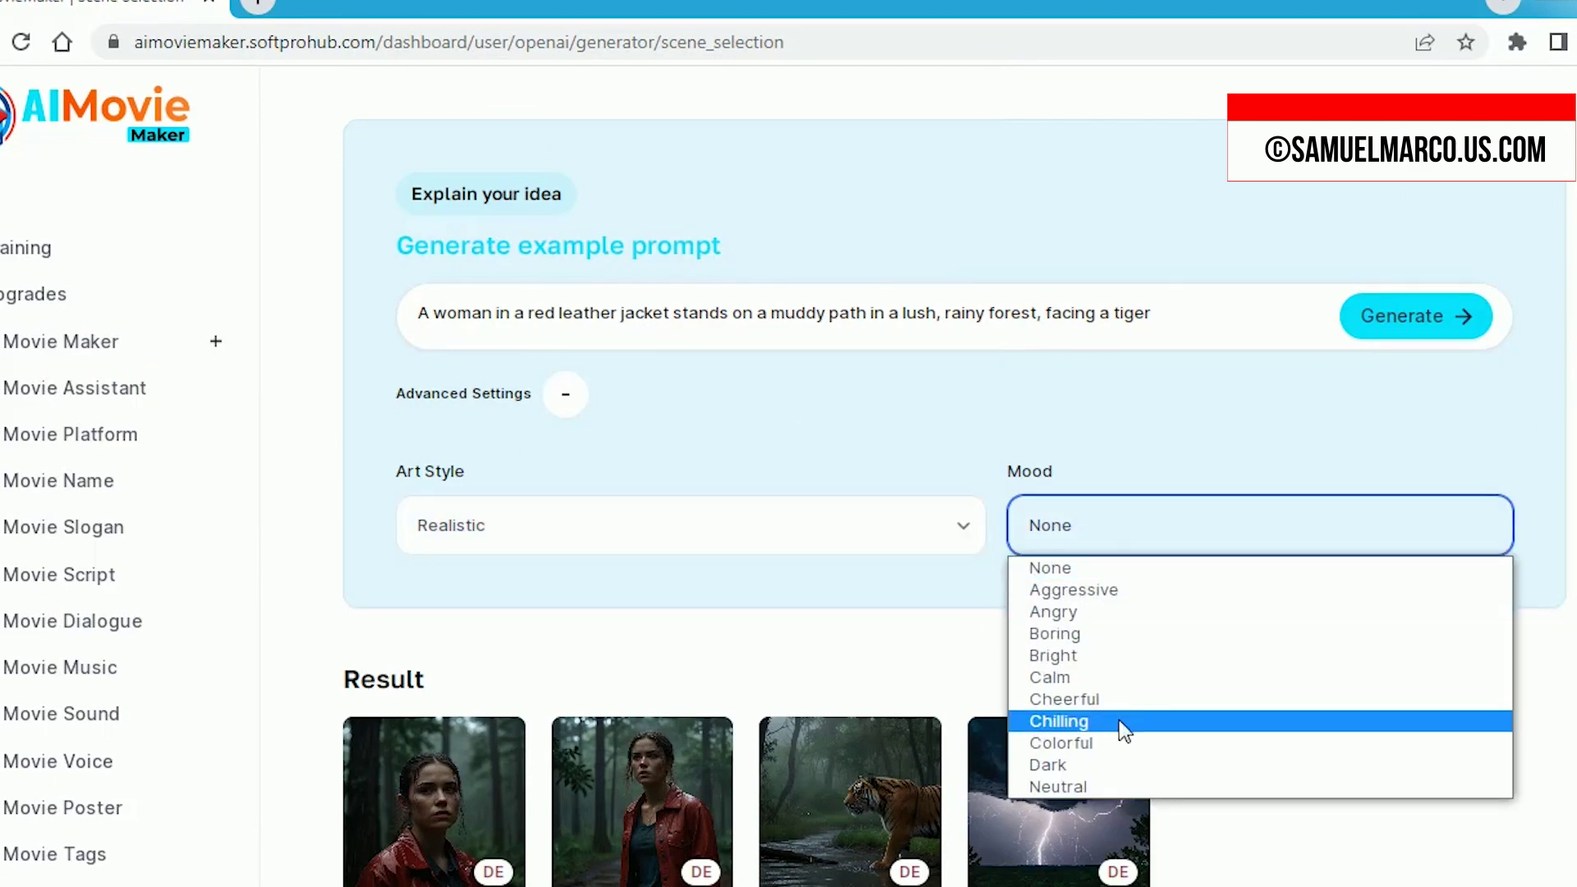
{"action": "left_click", "coordinate": [1132, 784]}
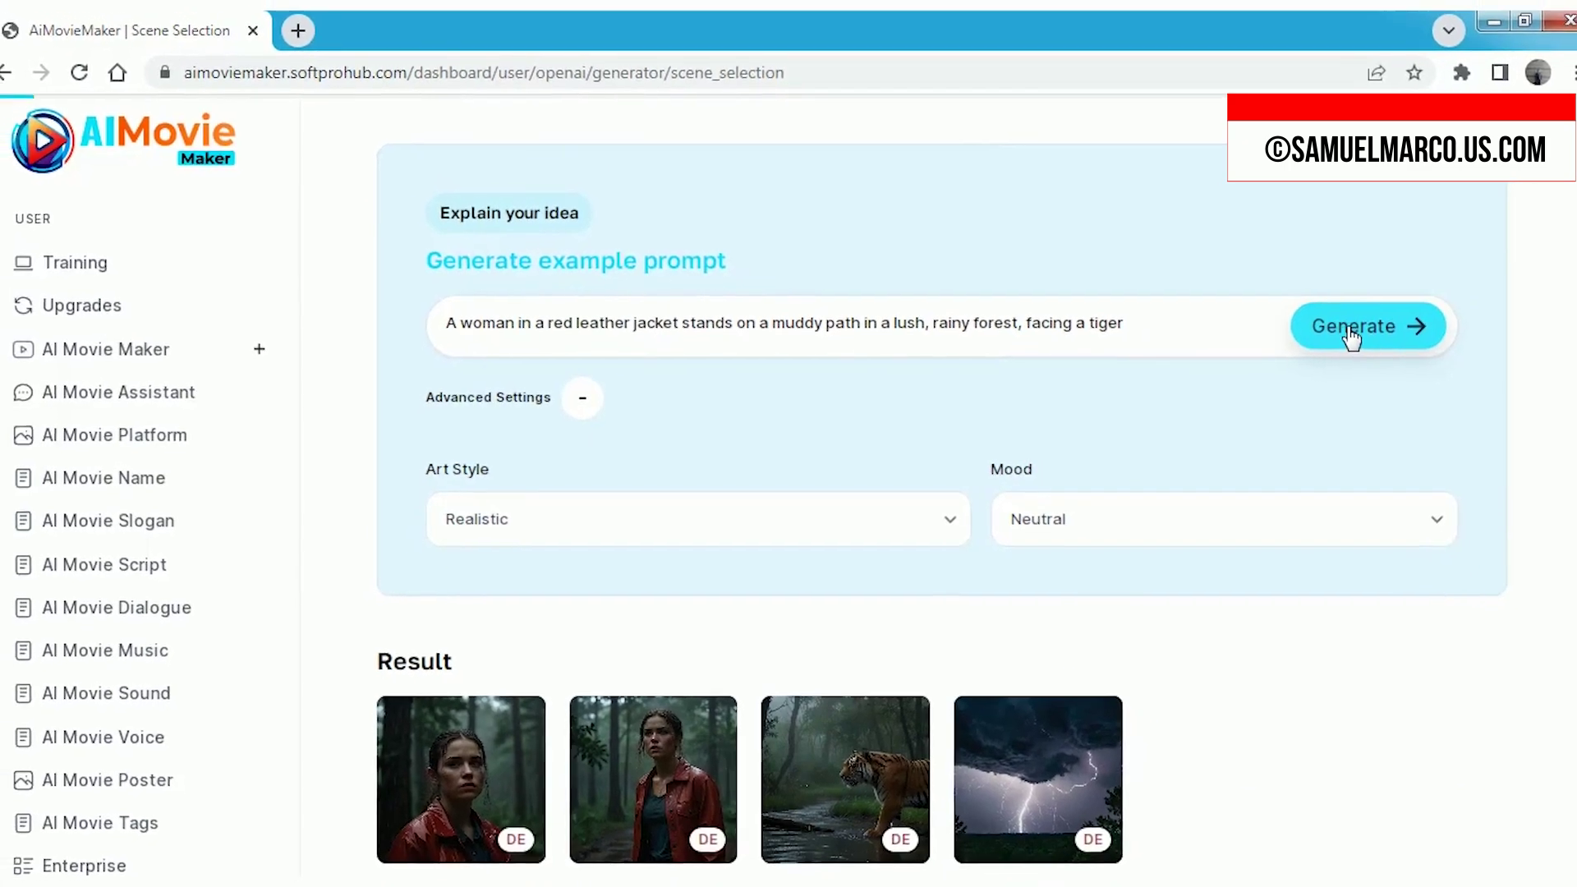
Save the full-size tiger scene image as 'download' and close its tab.
{"action": "left_click", "coordinate": [1337, 331]}
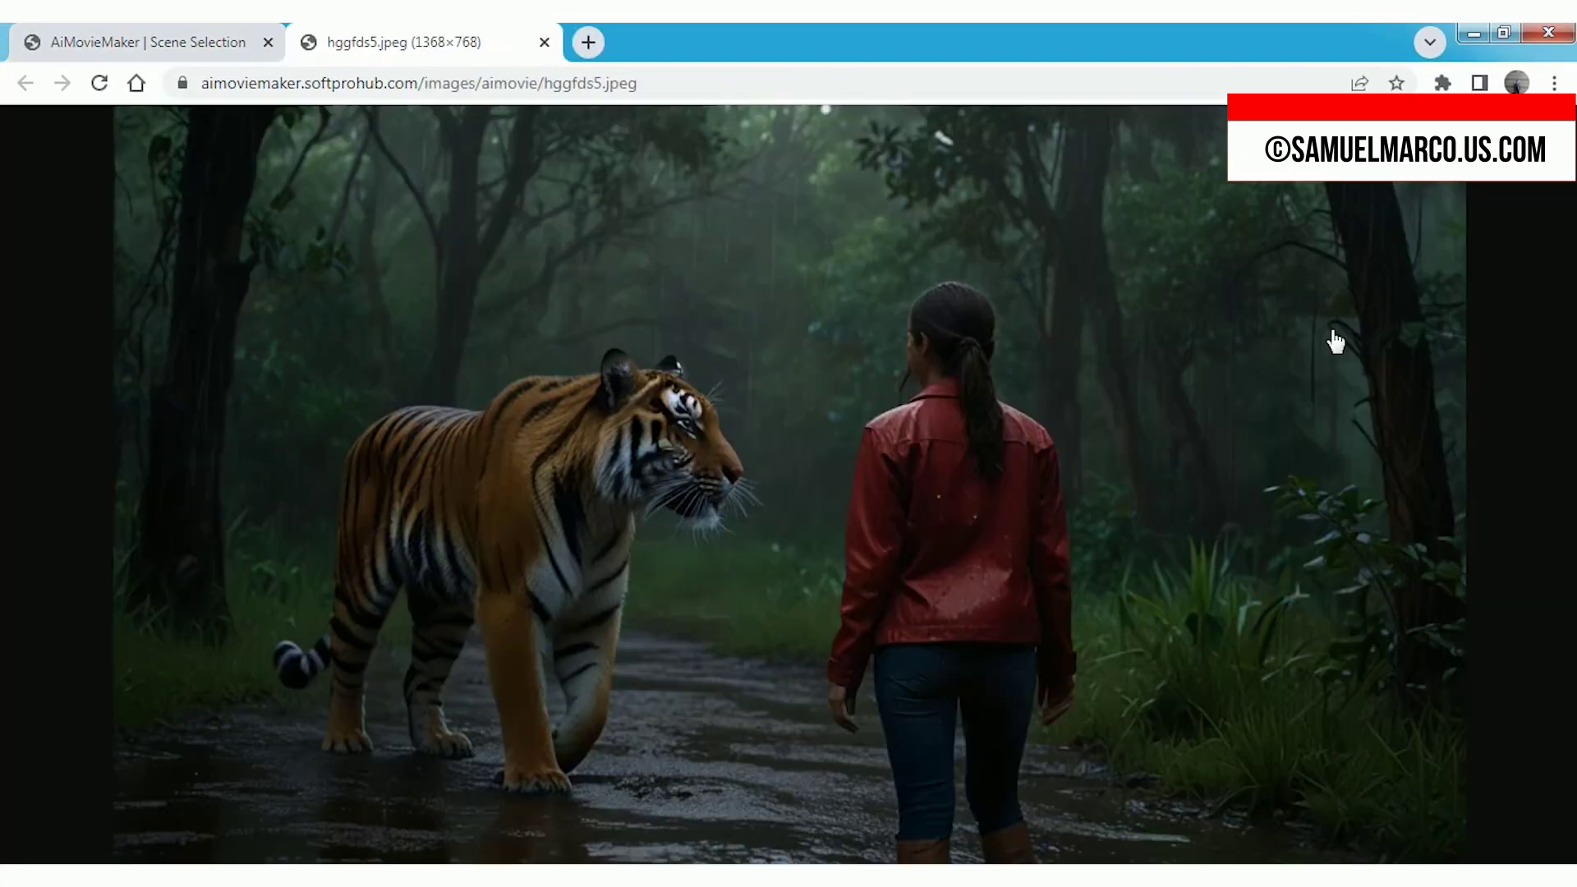
{"action": "right_click", "coordinate": [812, 410]}
{"action": "left_click", "coordinate": [933, 462]}
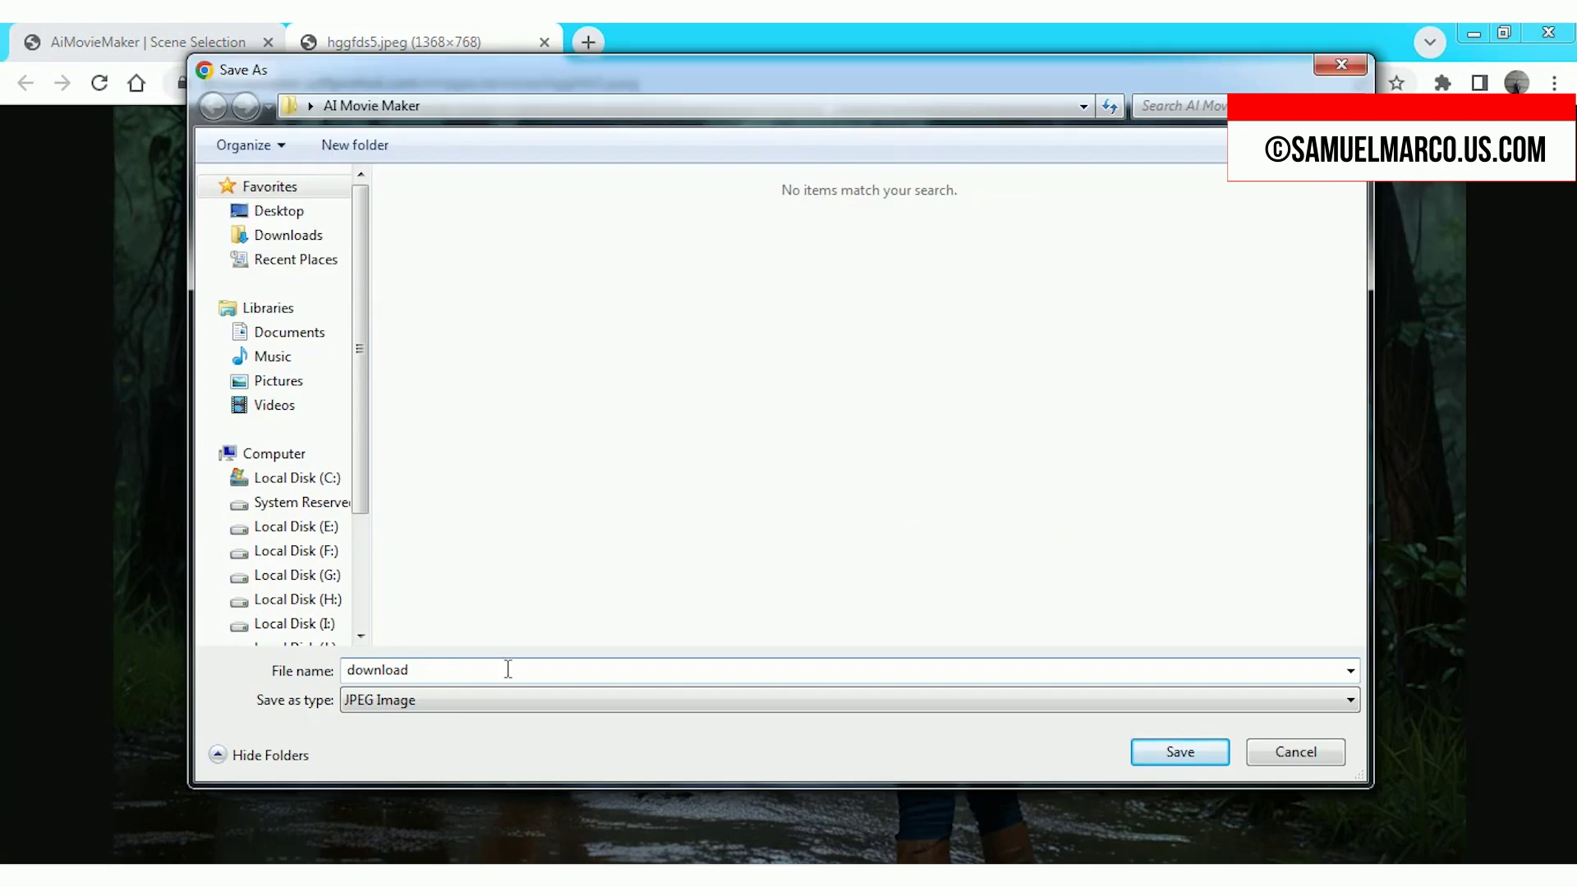
{"action": "left_click", "coordinate": [1179, 753]}
{"action": "left_click", "coordinate": [1558, 830]}
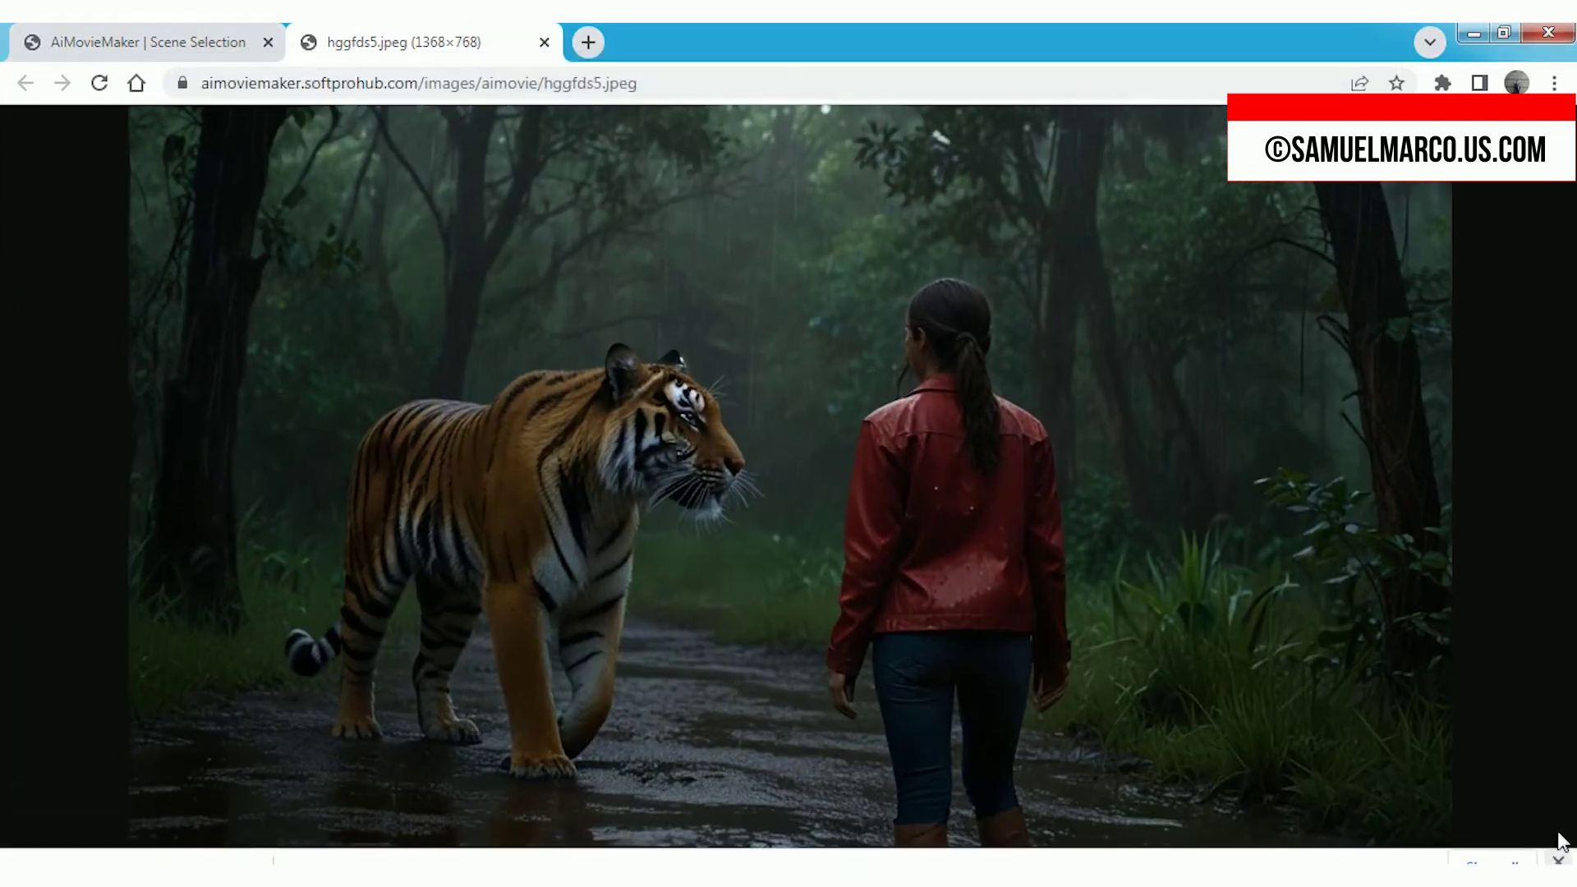
{"action": "left_click", "coordinate": [544, 42]}
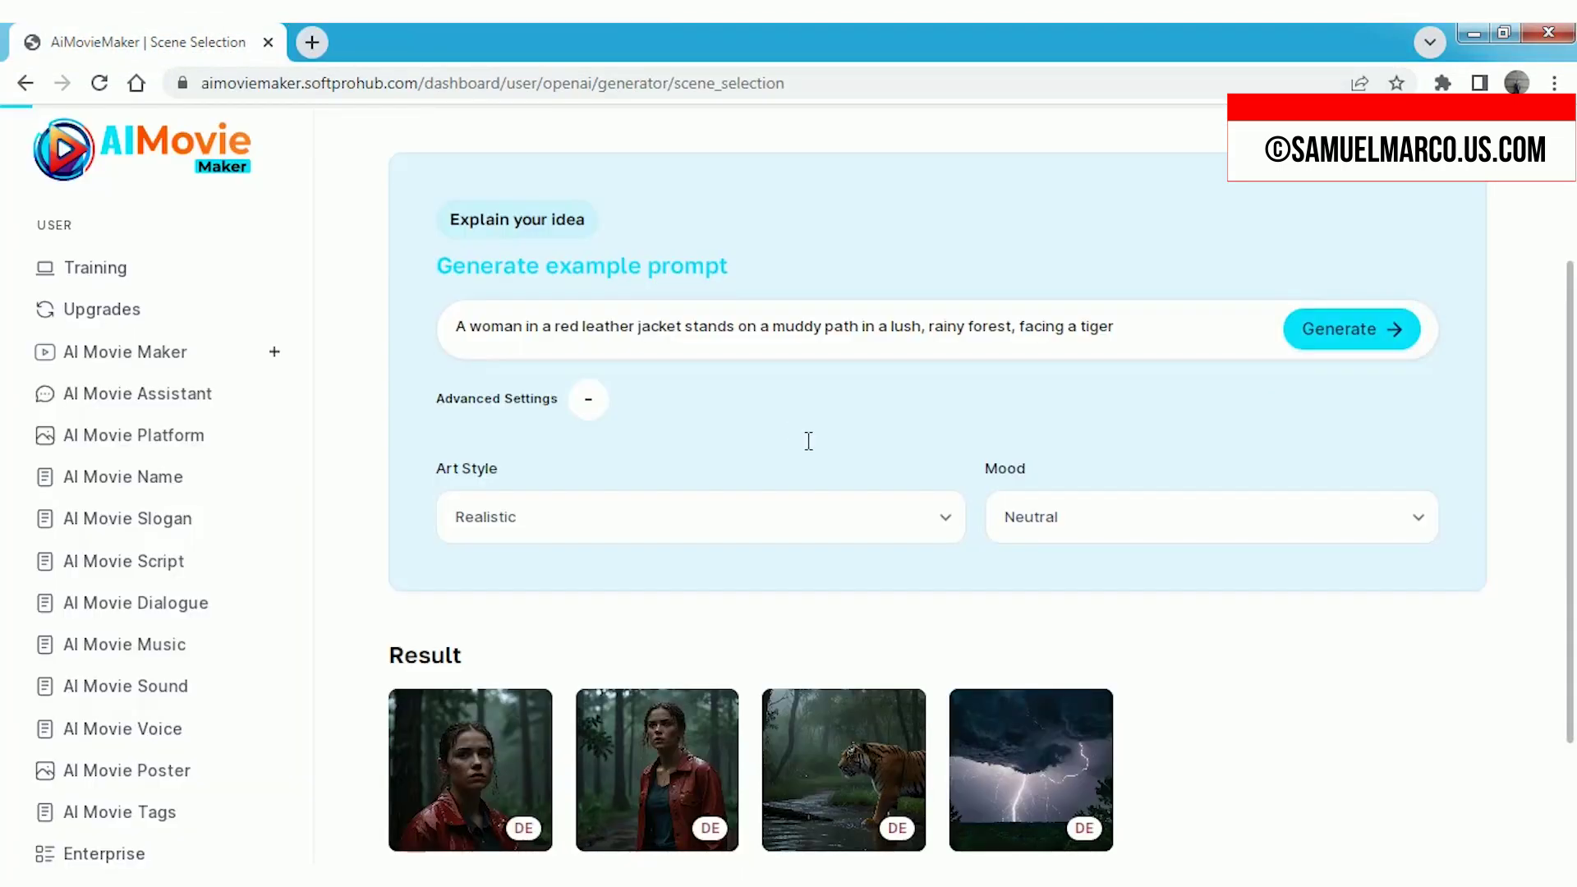
{"action": "left_click", "coordinate": [278, 356]}
Upload the 'download' image as the Cinematic Creation source and generate a video.
{"action": "left_click", "coordinate": [155, 443]}
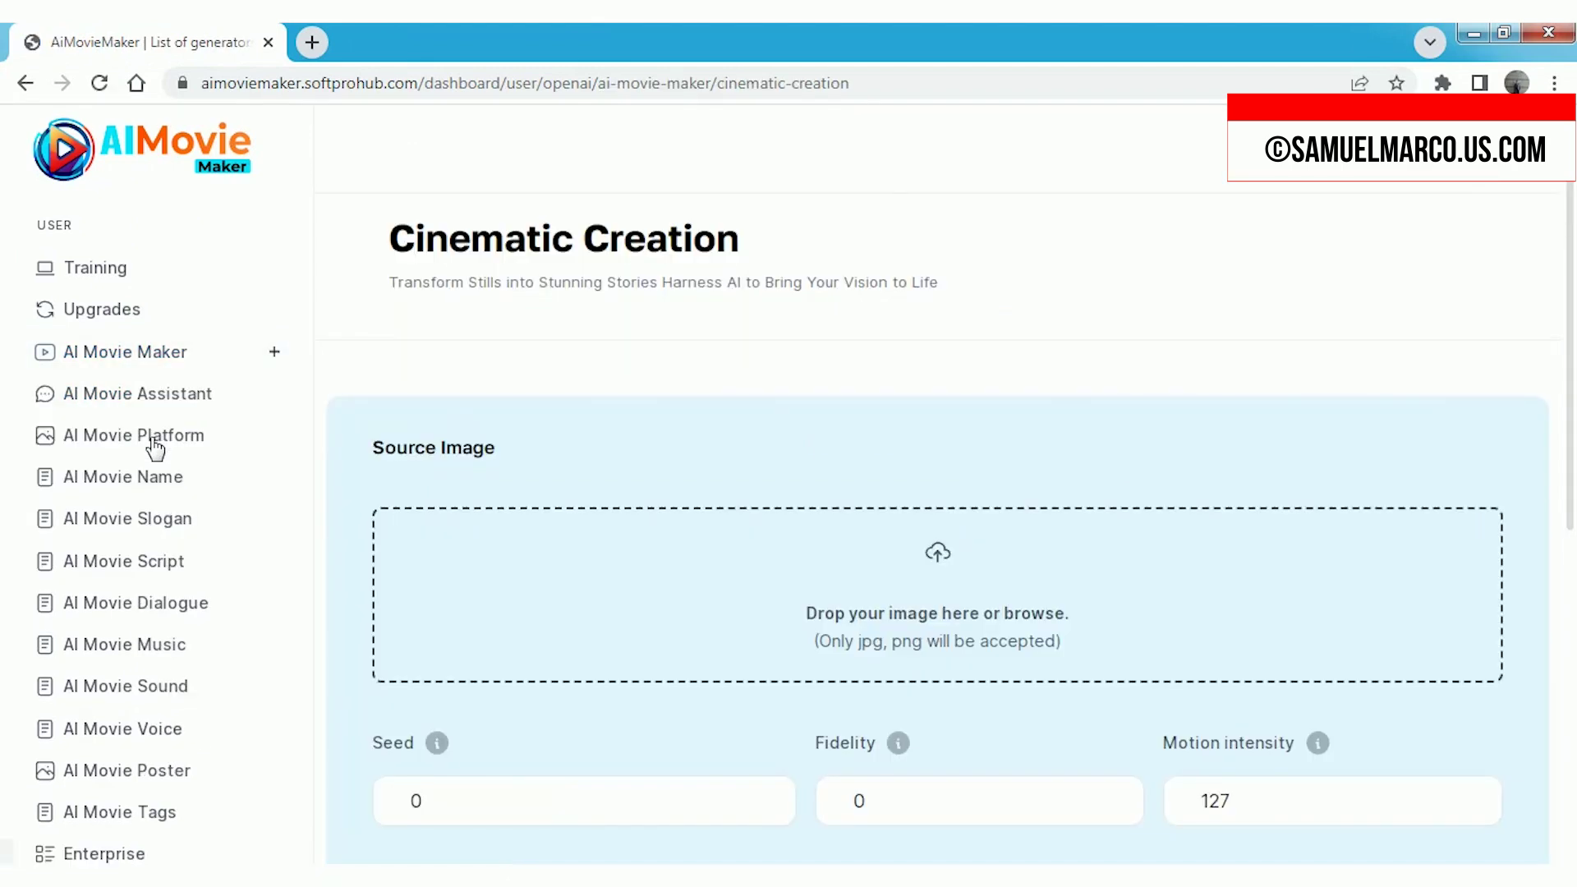
{"action": "scroll", "coordinate": [651, 485], "scroll_direction": "down", "scroll_amount": 3}
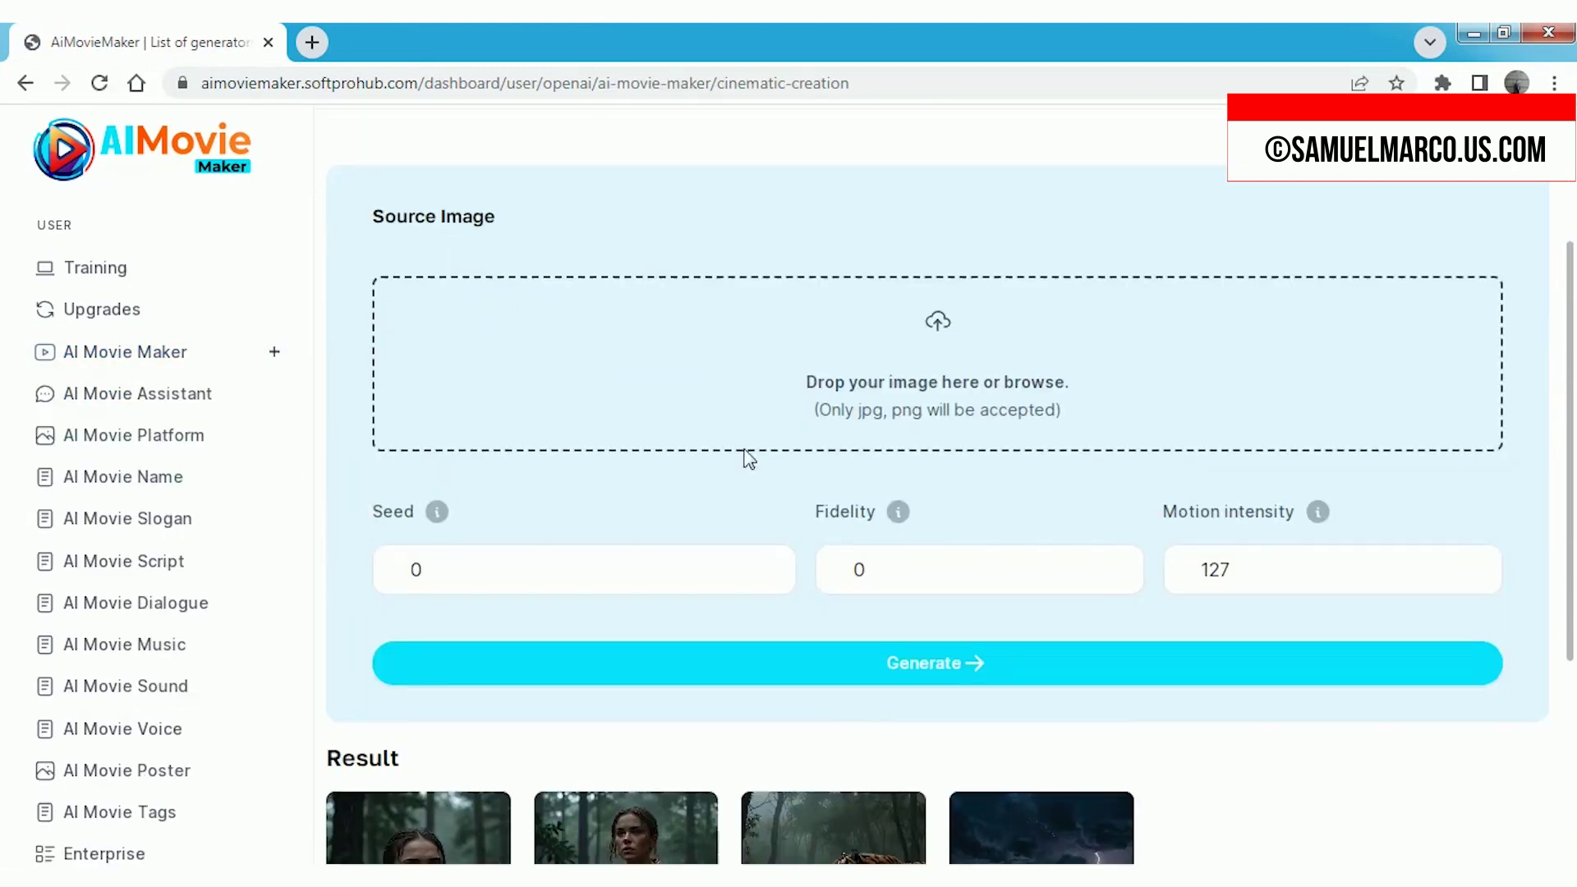
{"action": "left_click", "coordinate": [942, 327]}
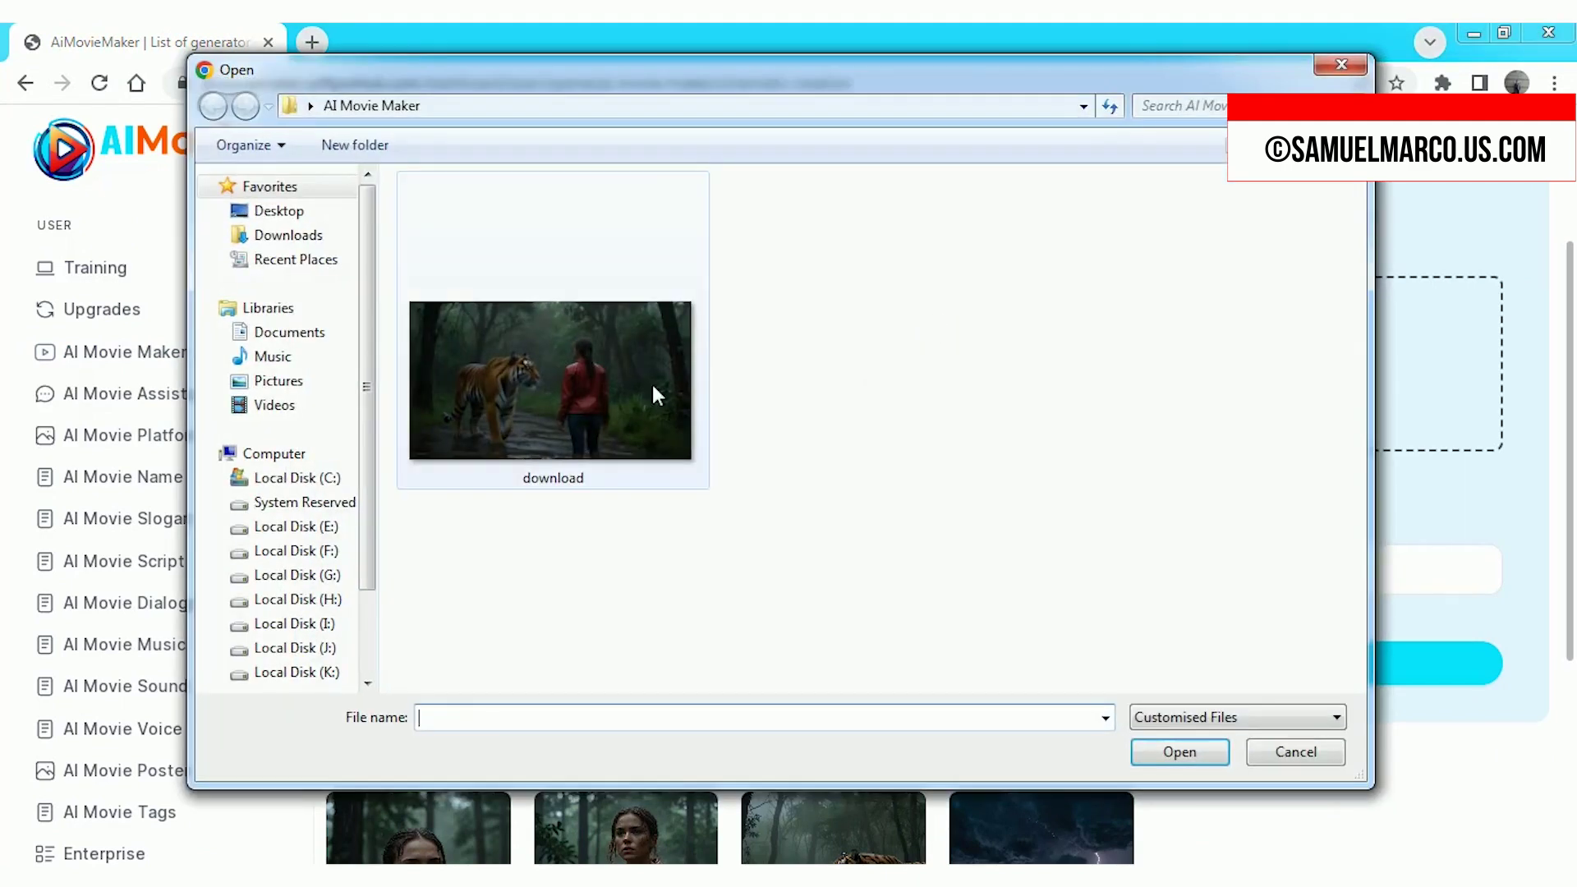
{"action": "left_click", "coordinate": [655, 395]}
{"action": "left_click", "coordinate": [1150, 749]}
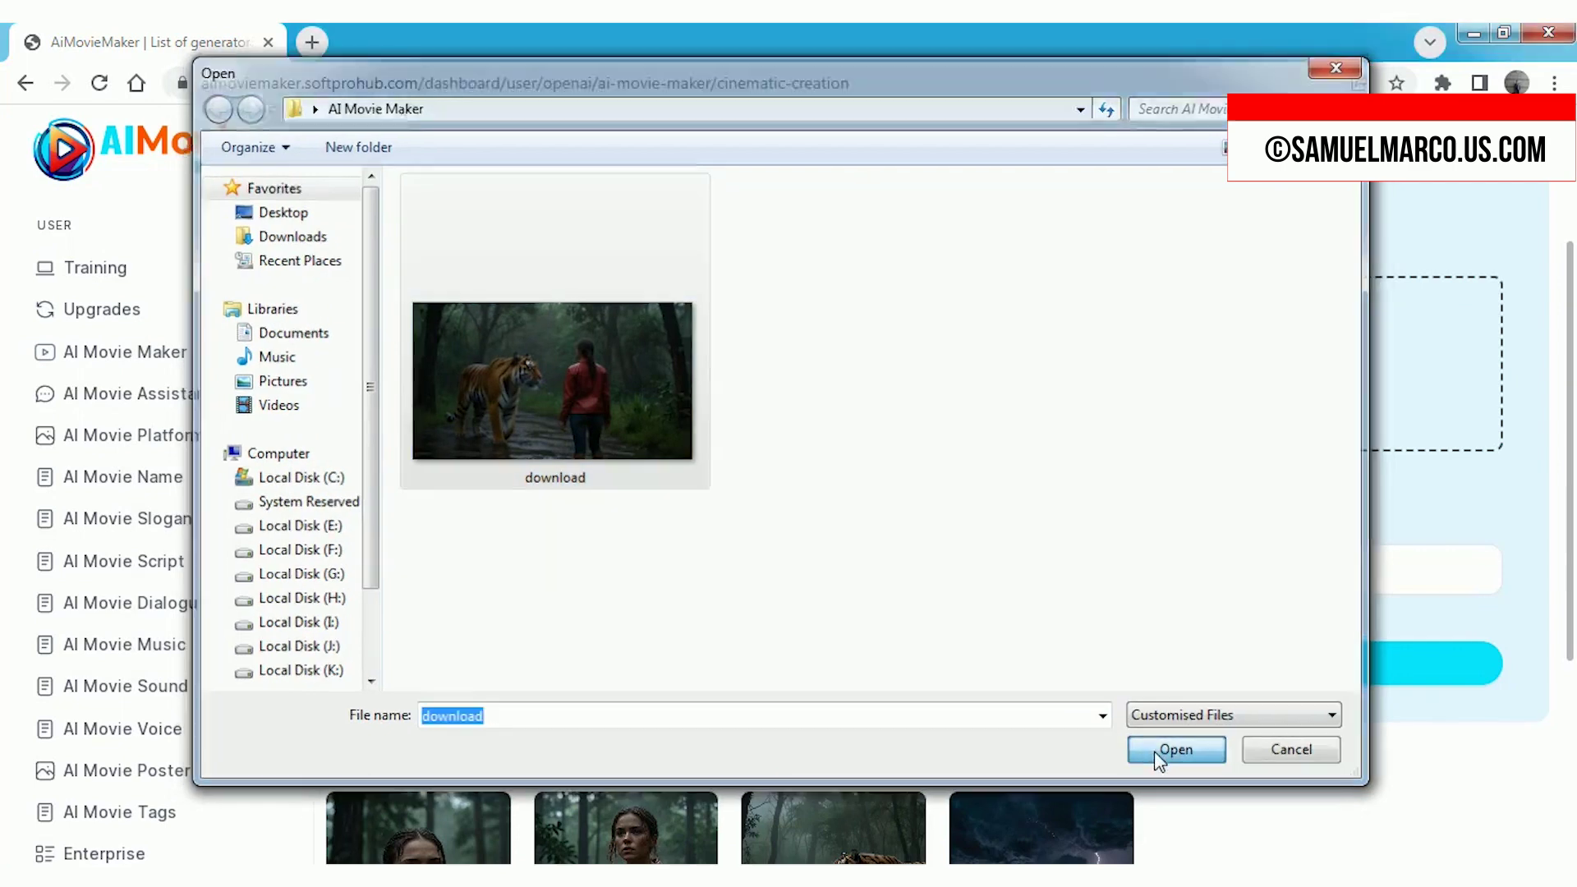
{"action": "scroll", "coordinate": [988, 523], "scroll_direction": "down", "scroll_amount": 1}
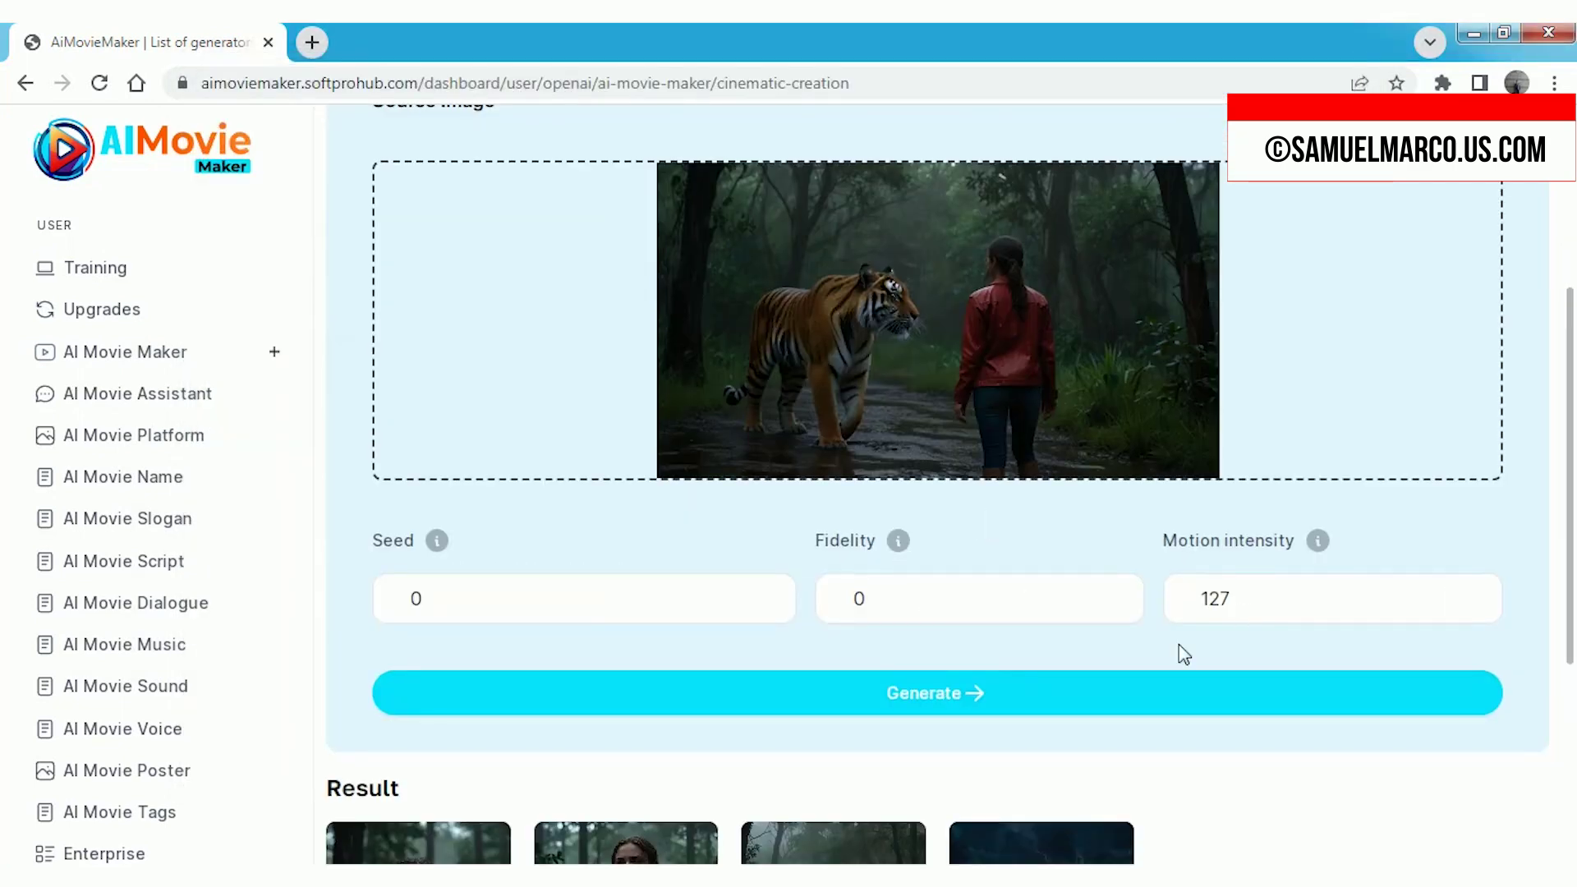
{"action": "left_click", "coordinate": [940, 697]}
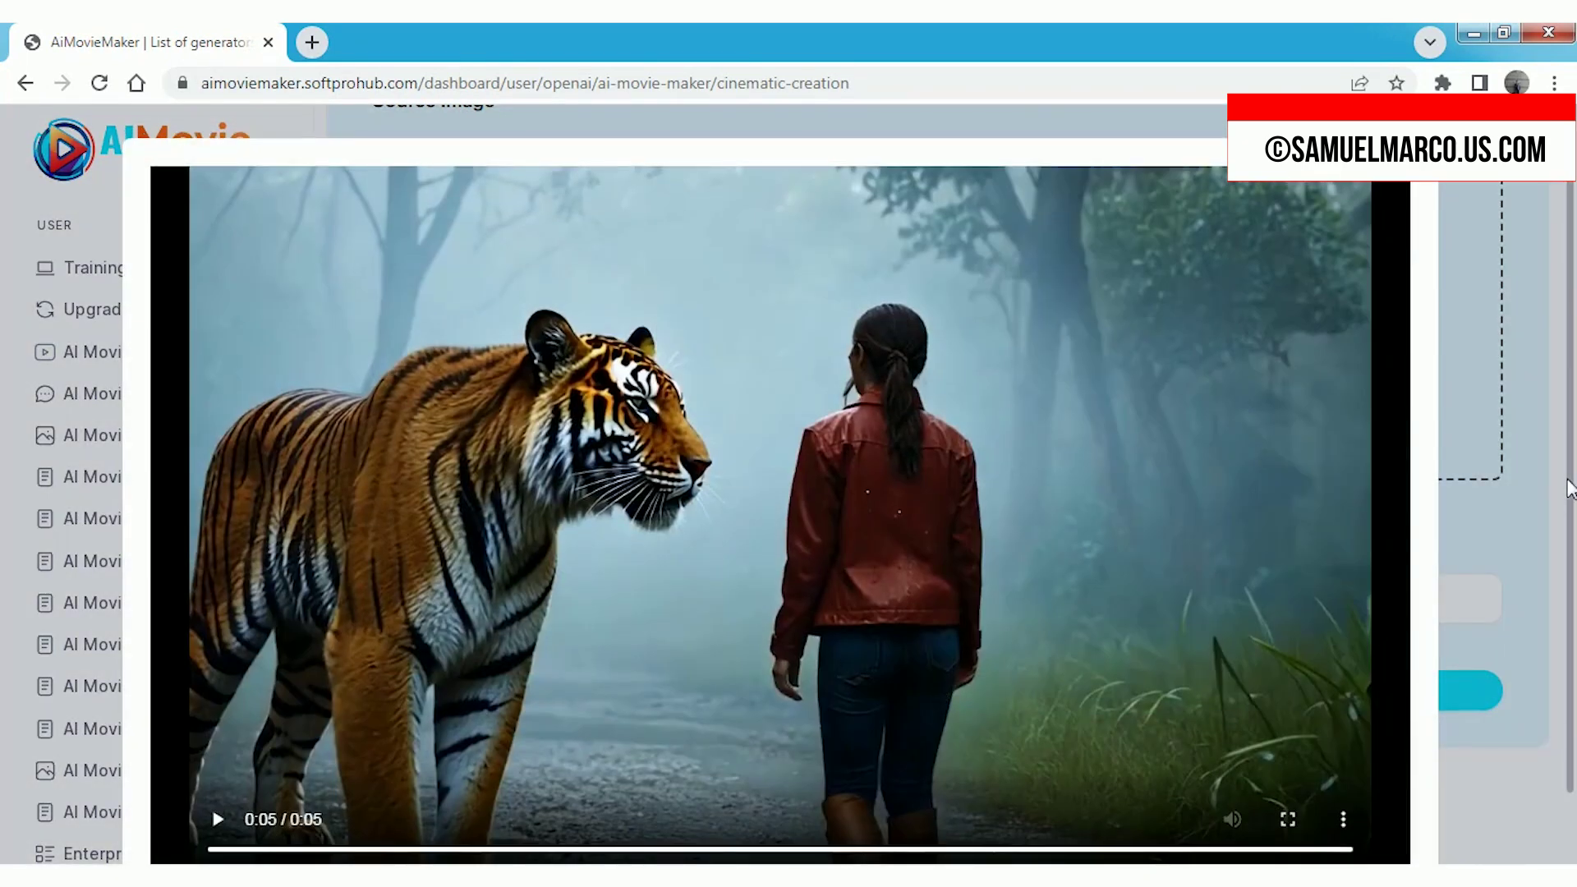
Replay the five-second generated clip, then close the preview.
{"action": "scroll", "coordinate": [1570, 485], "scroll_direction": "down", "scroll_amount": 1}
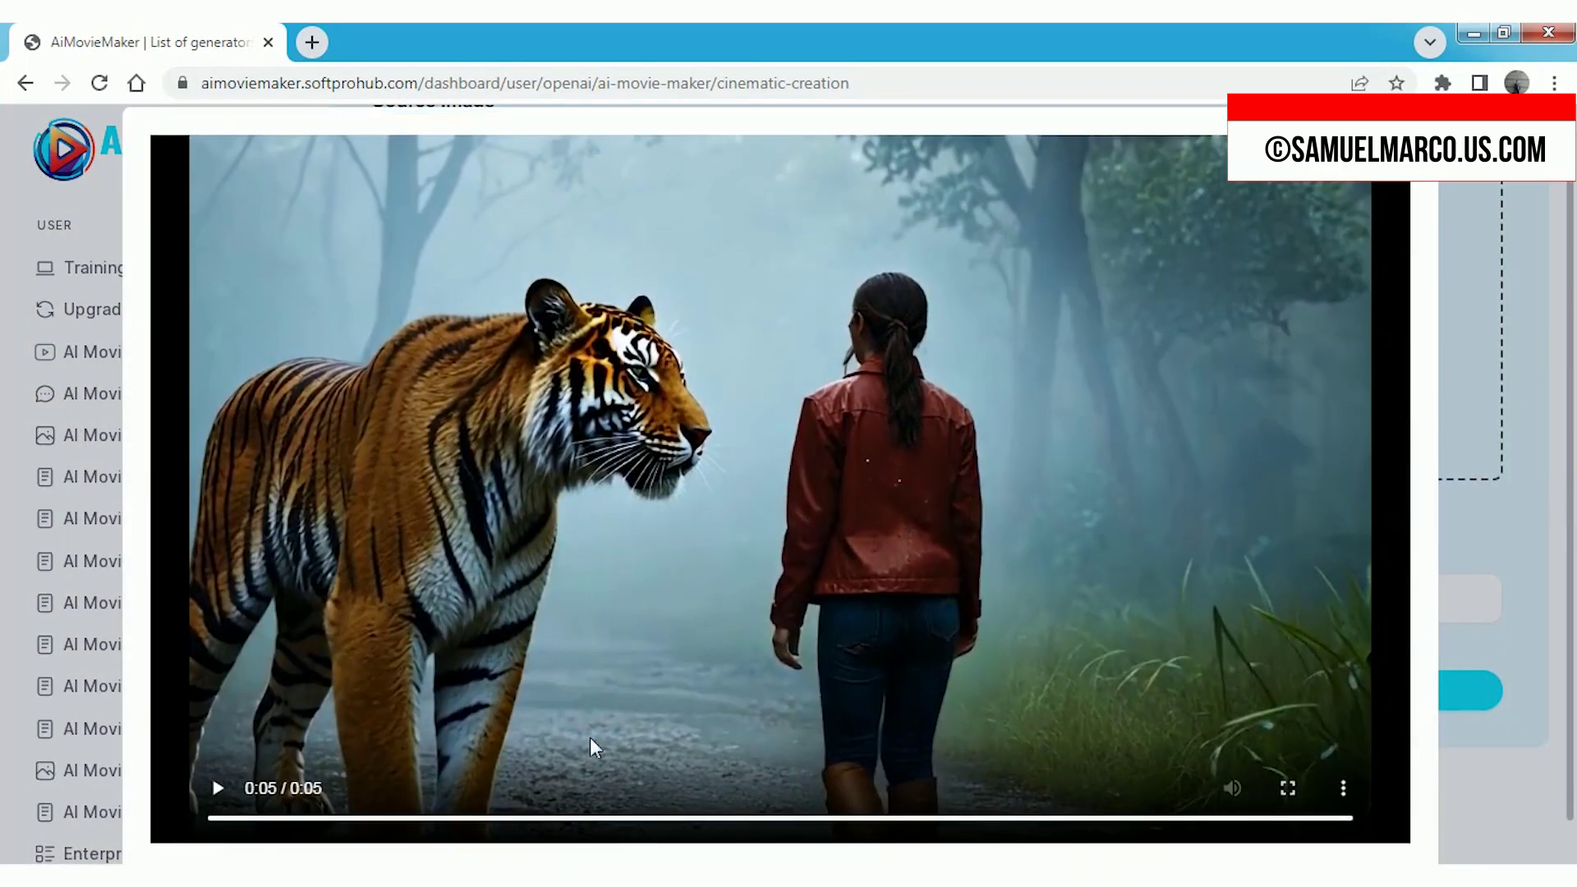
{"action": "left_click", "coordinate": [216, 789]}
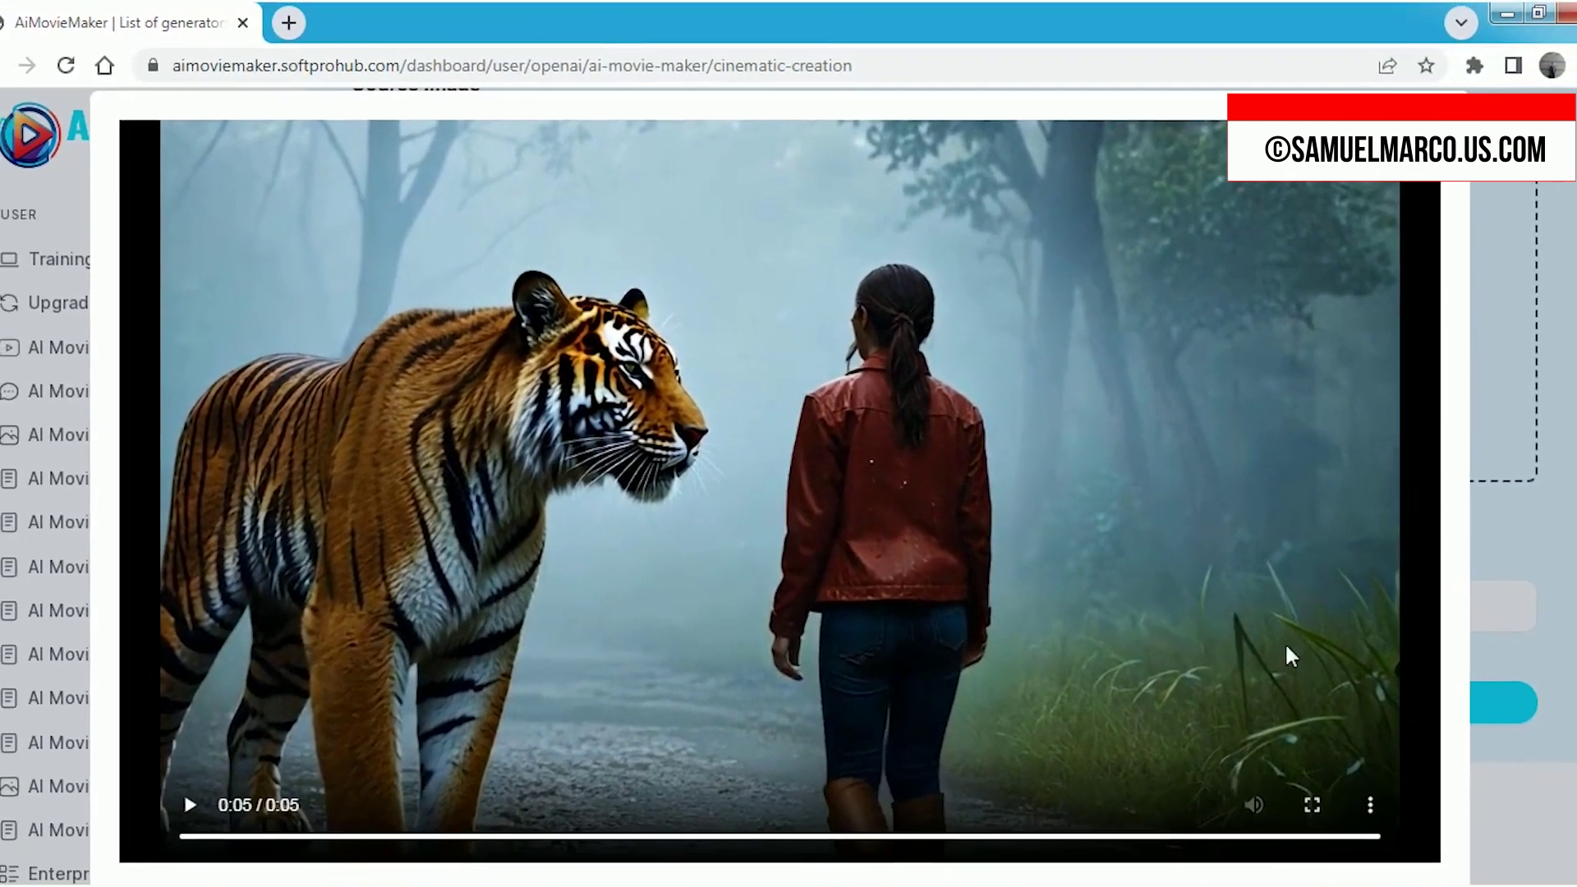
{"action": "left_click", "coordinate": [1515, 542]}
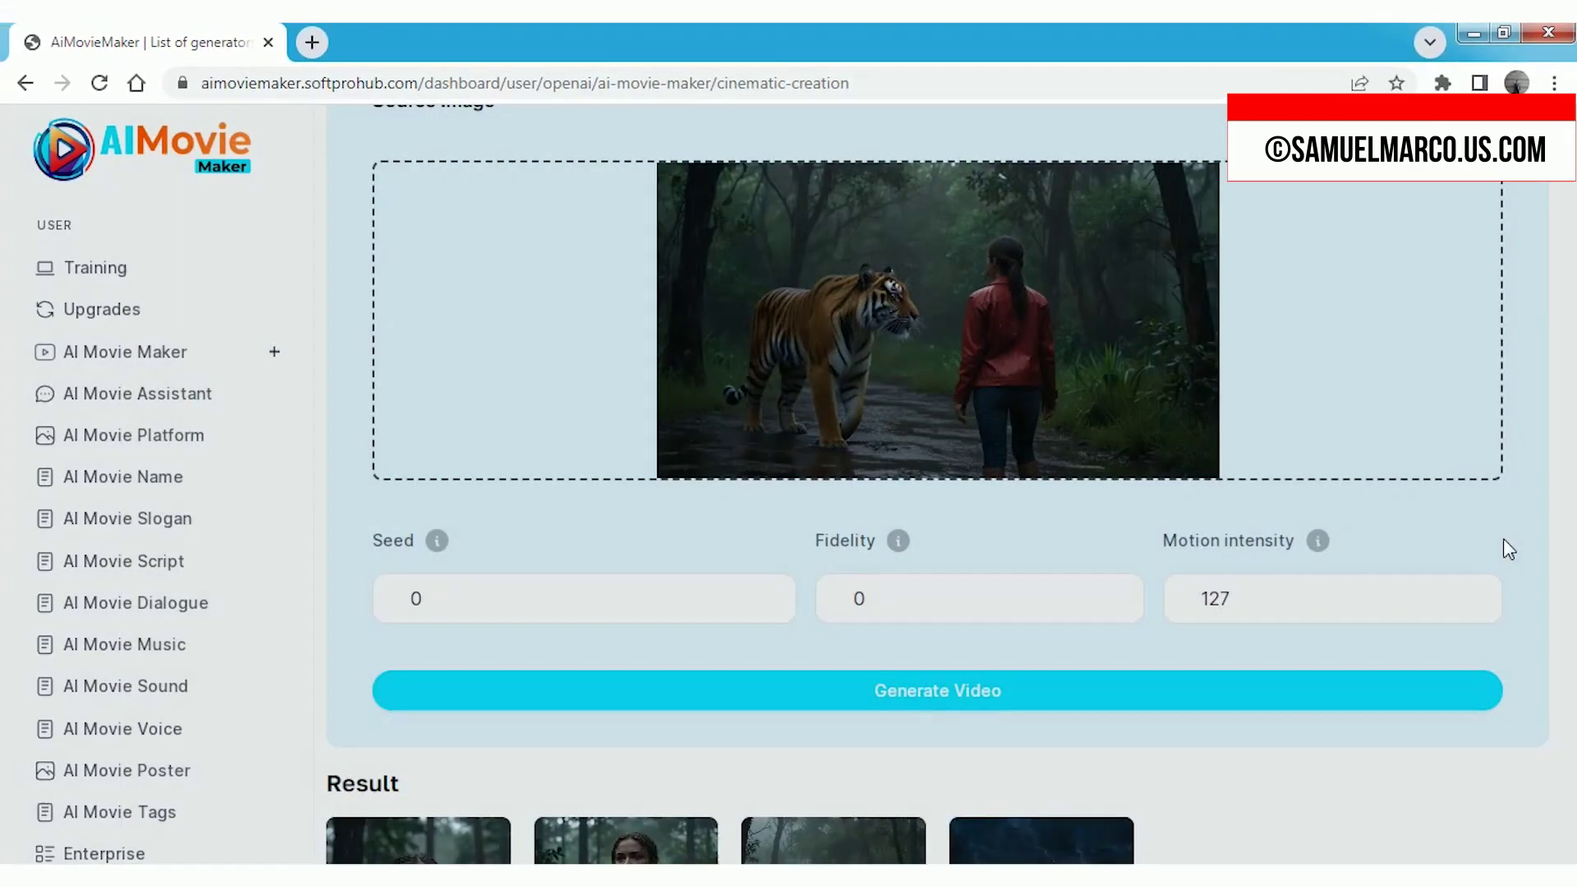
Retitle the Untitled project starting with 'My' and choose Cinematic effect with Fade to Black transition.
{"action": "left_click", "coordinate": [273, 359]}
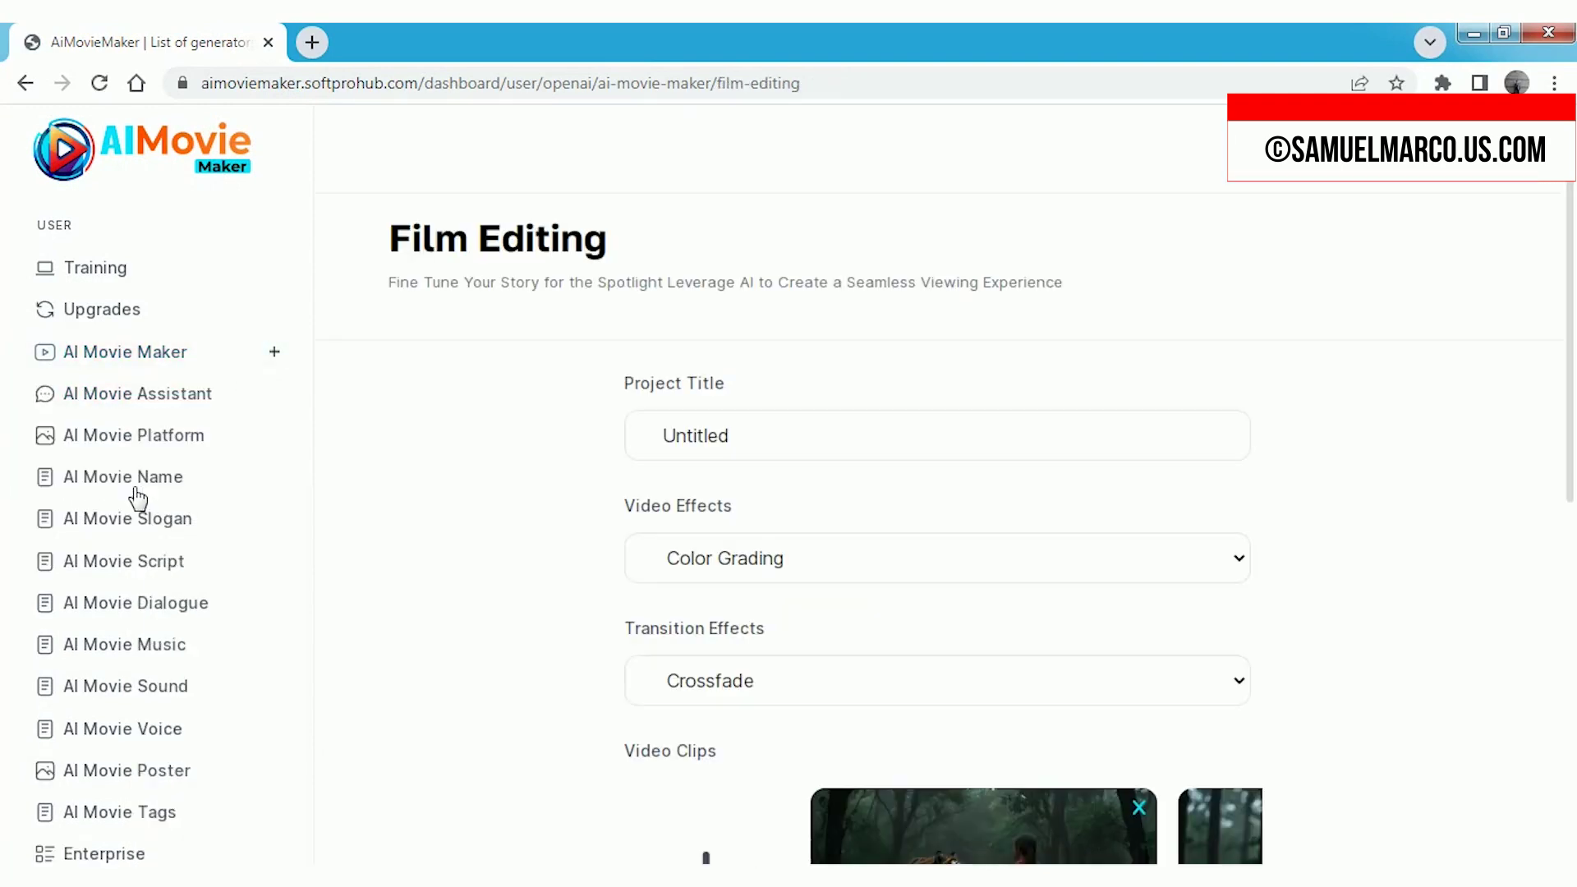
{"action": "key", "text": "ctrl+a"}
{"action": "type", "text": "My"}
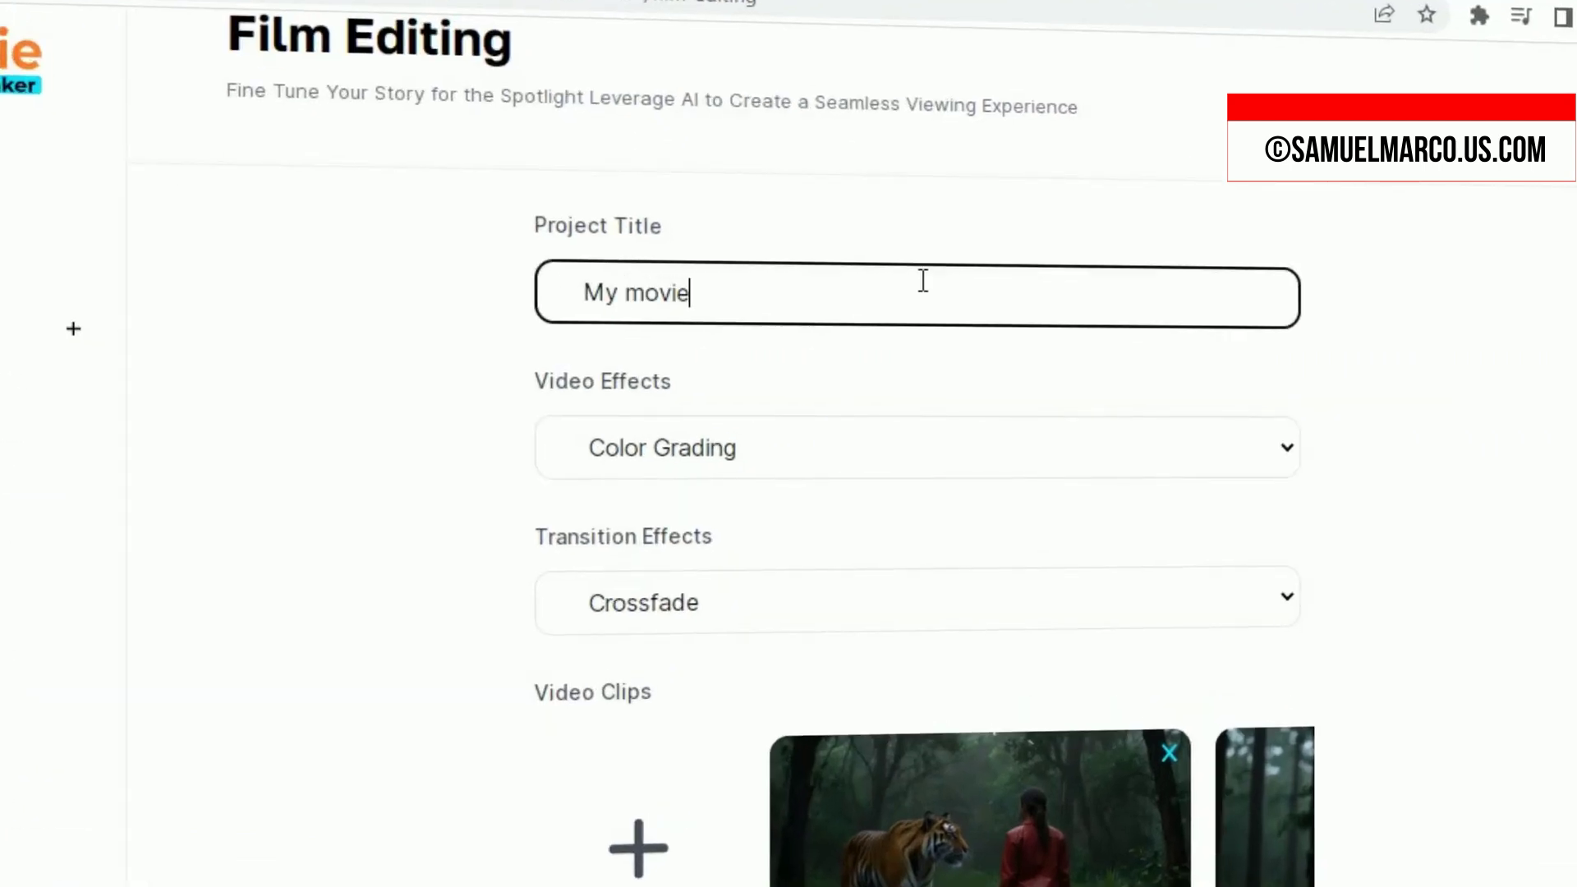
{"action": "scroll", "coordinate": [923, 280], "scroll_direction": "down", "scroll_amount": 2}
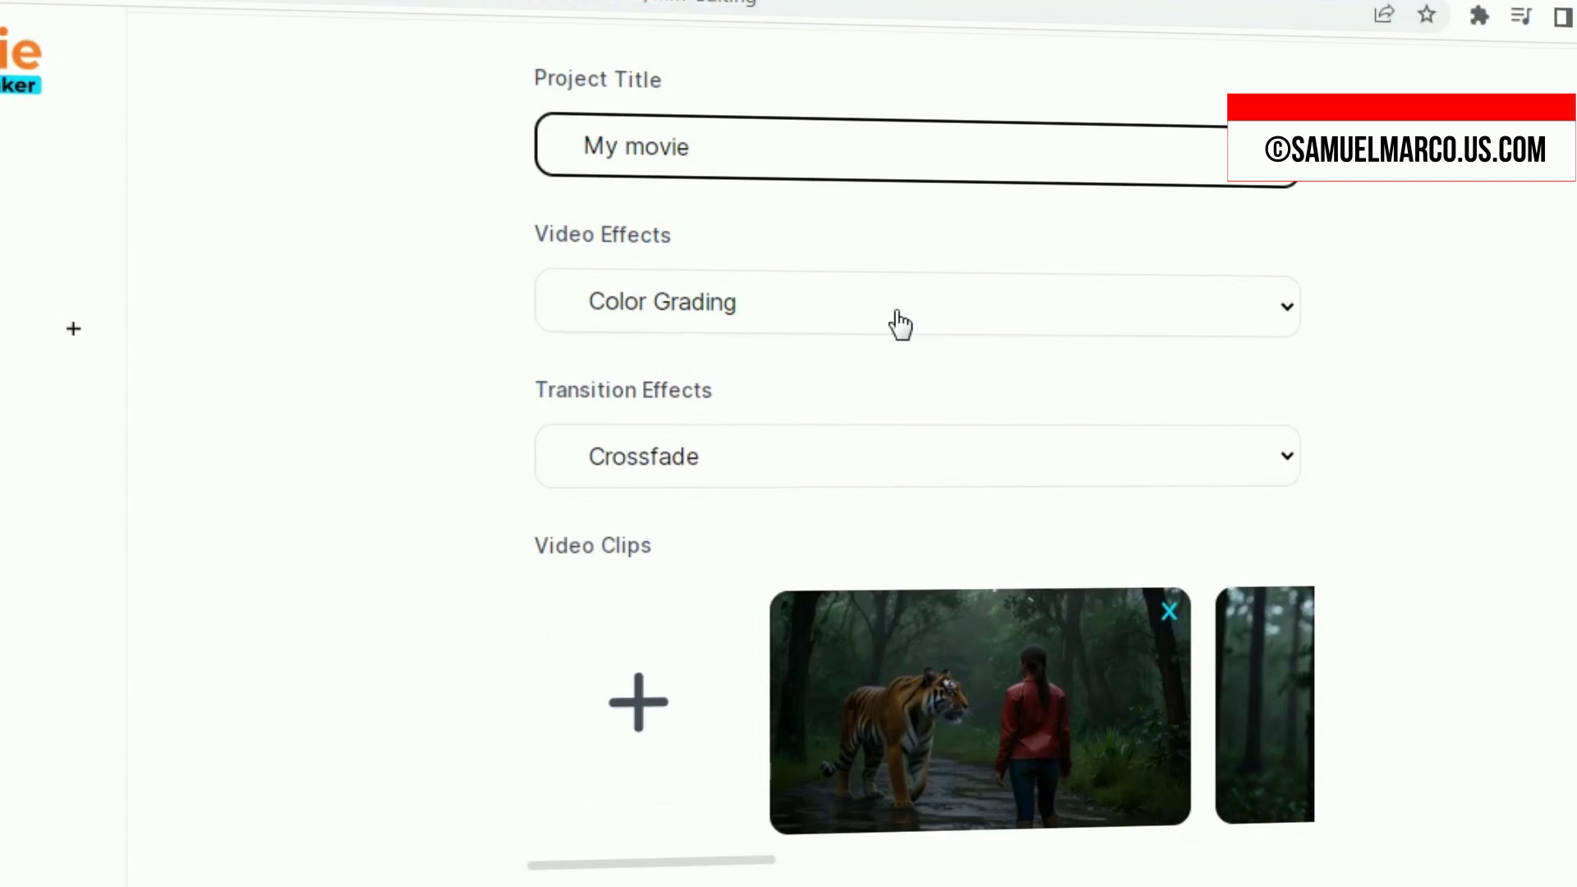
{"action": "left_click", "coordinate": [900, 325]}
{"action": "left_click", "coordinate": [868, 448]}
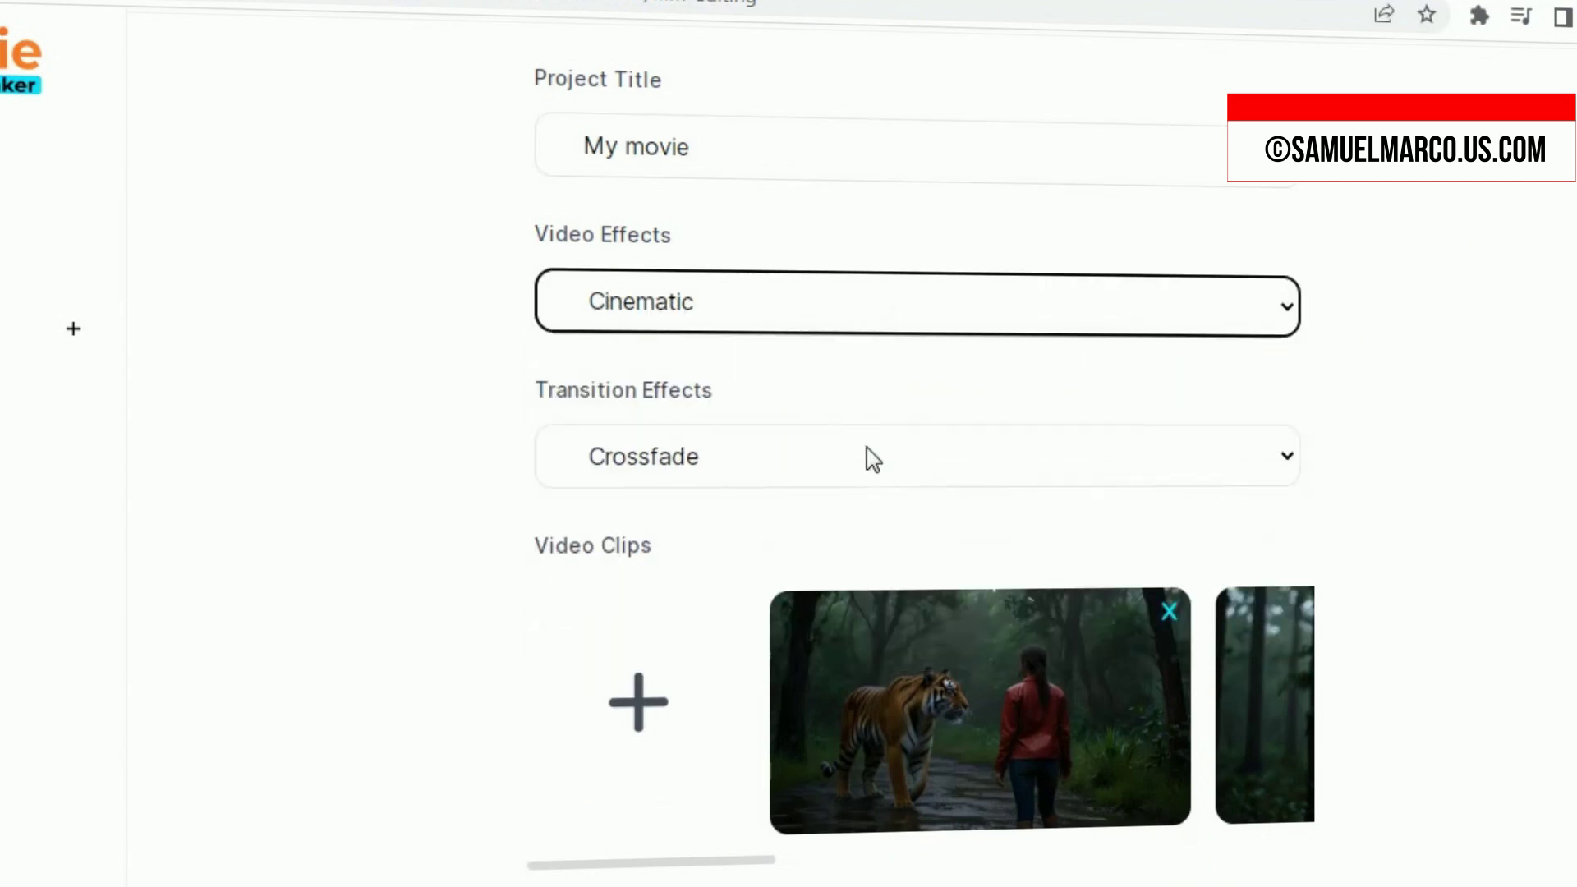
{"action": "left_click", "coordinate": [817, 454]}
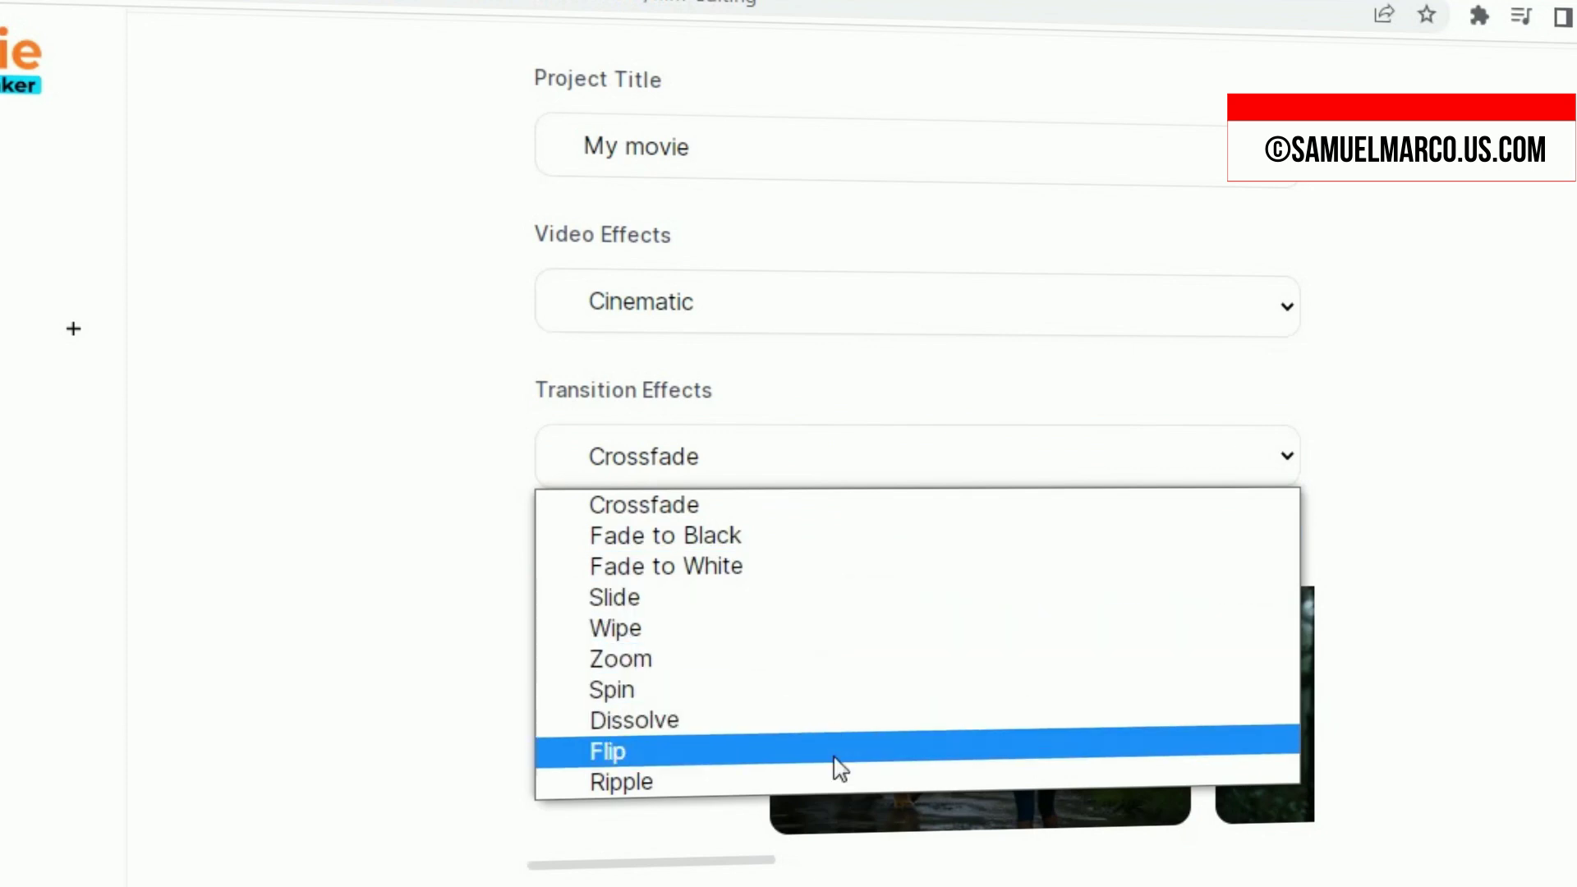
{"action": "left_click", "coordinate": [855, 543]}
Attach Cinematic.mp3 as the movie's music and generate the video.
{"action": "scroll", "coordinate": [999, 579], "scroll_direction": "down", "scroll_amount": 2}
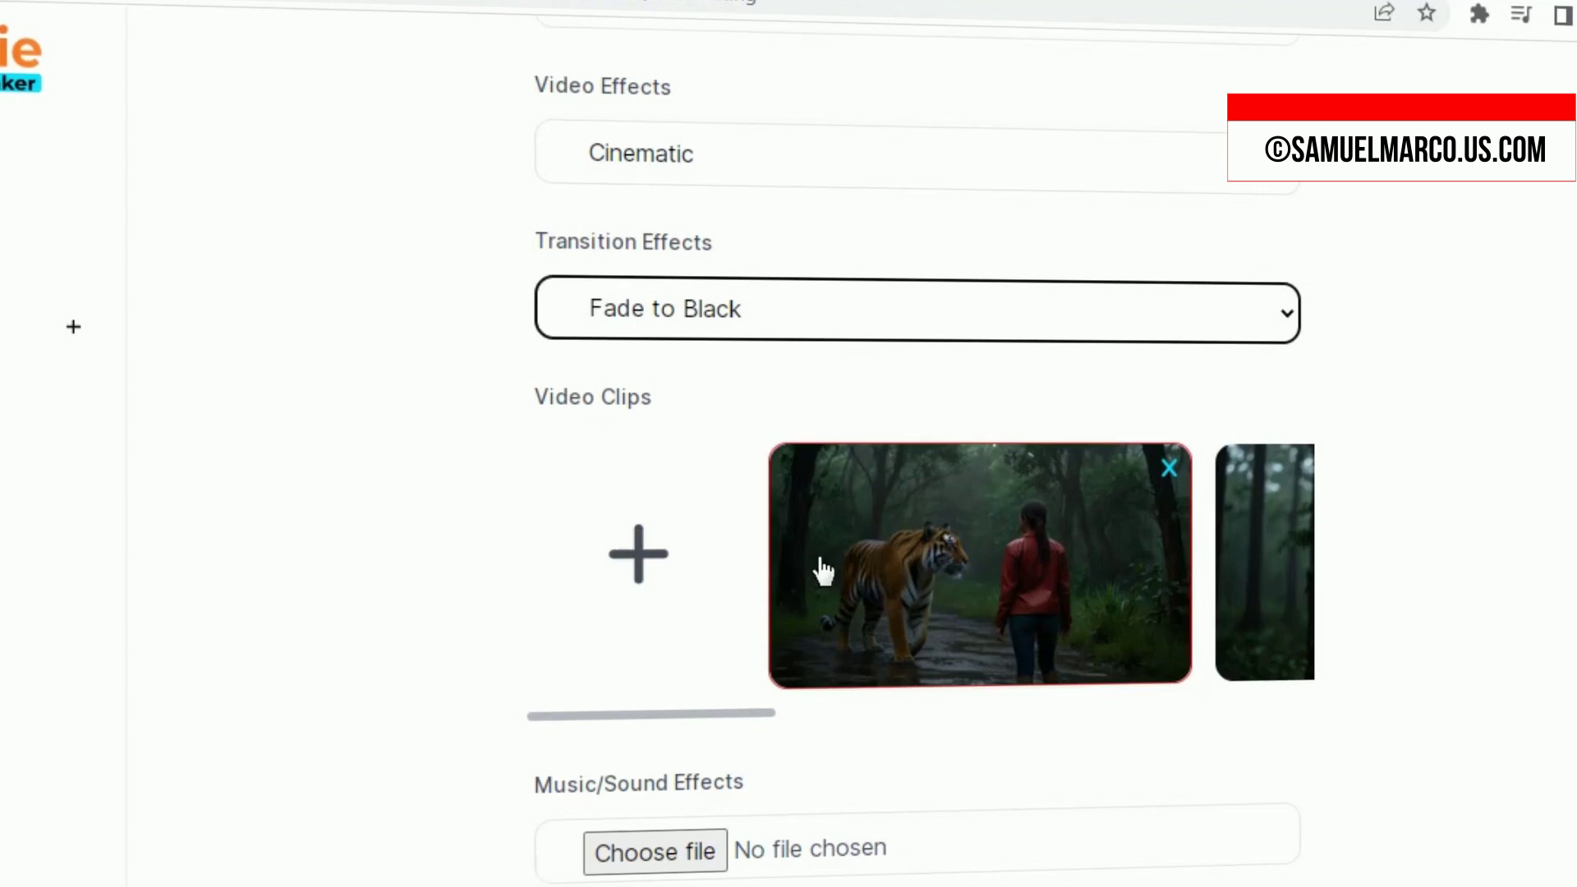
{"action": "left_click_drag", "start_coordinate": [697, 711], "coordinate": [1239, 673]}
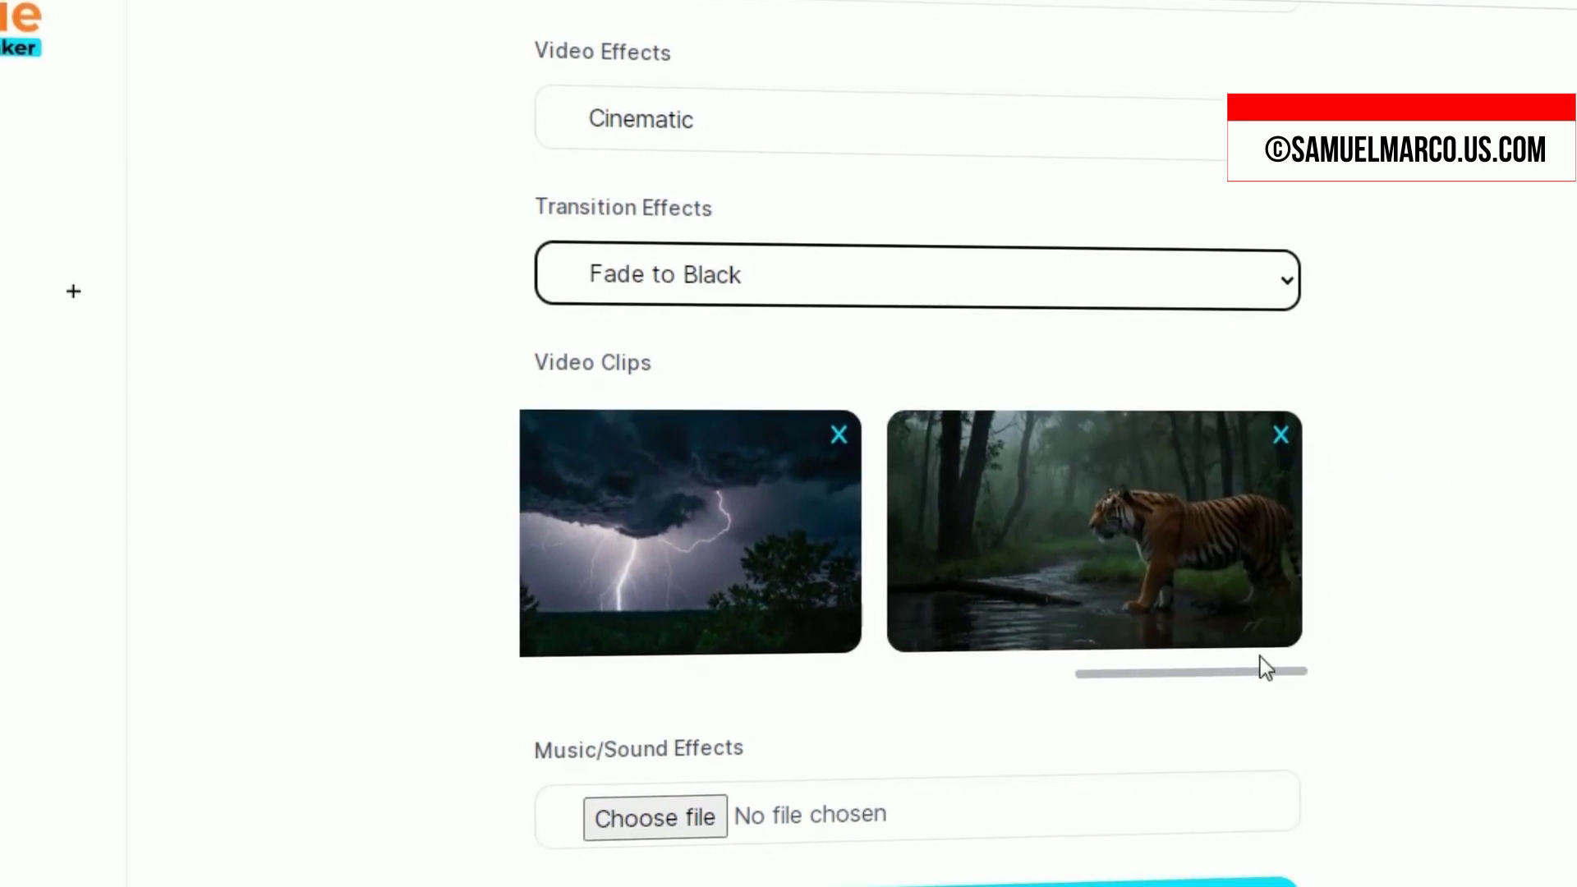
{"action": "scroll", "coordinate": [1370, 695], "scroll_direction": "down", "scroll_amount": 3}
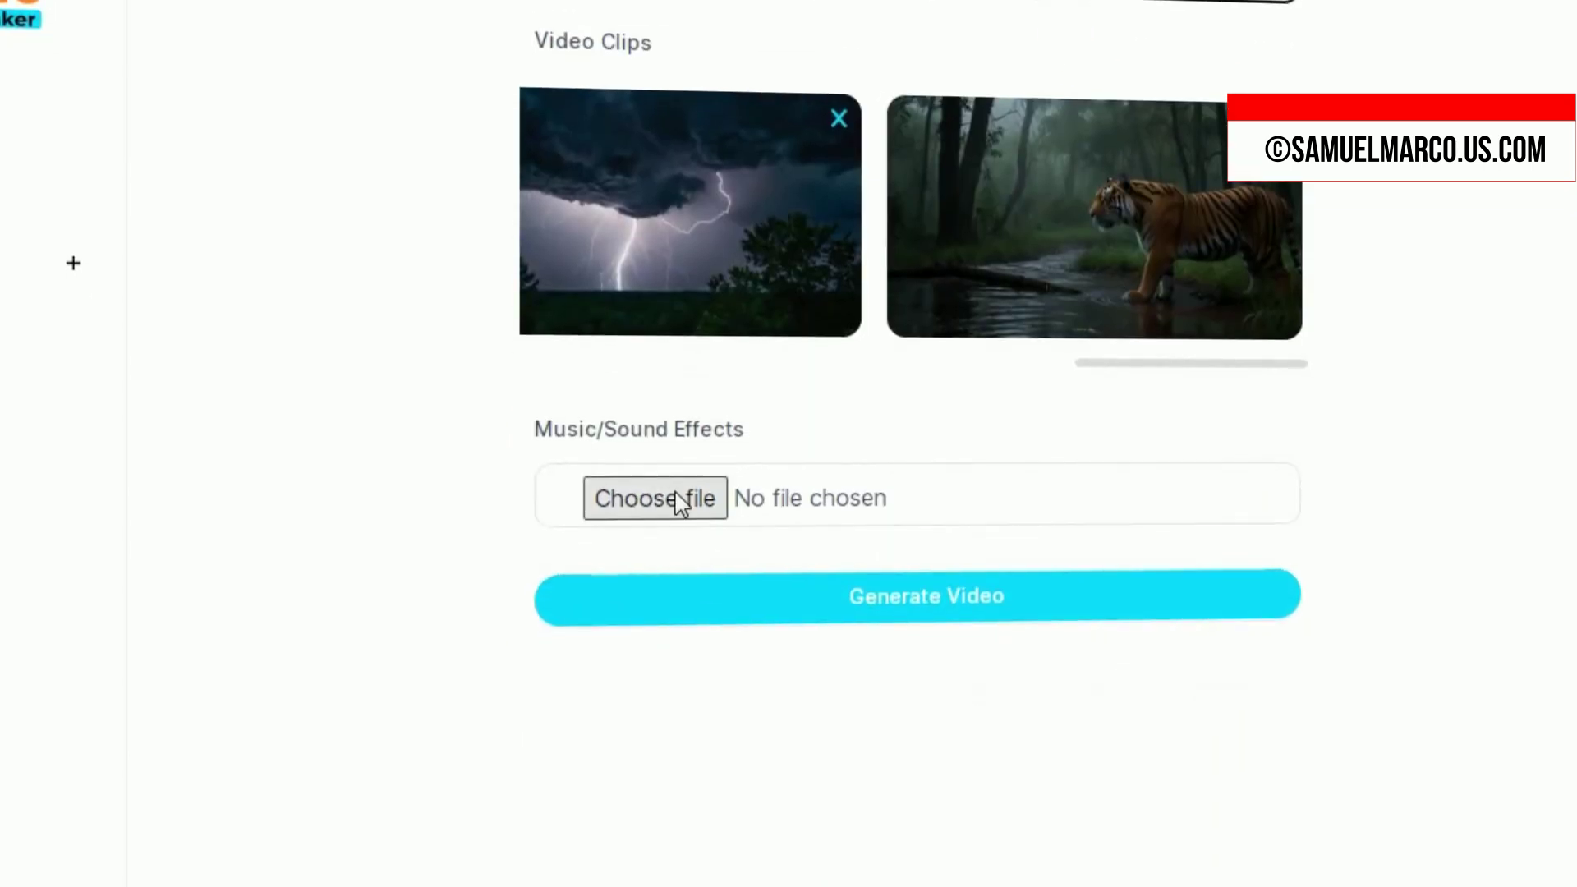
{"action": "left_click", "coordinate": [678, 492]}
{"action": "left_click", "coordinate": [328, 78]}
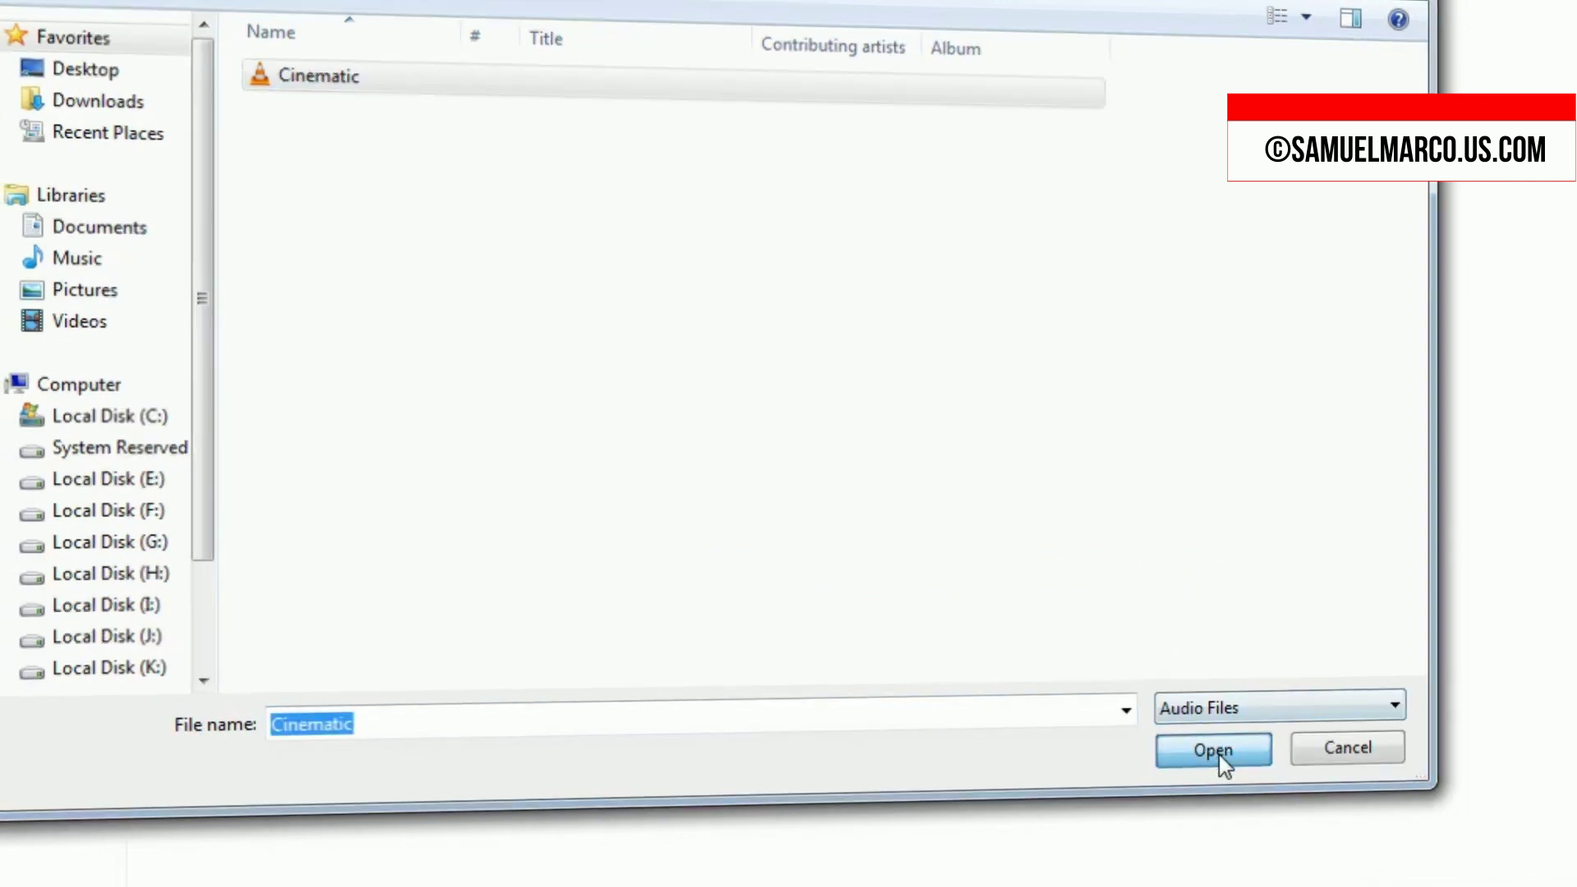
{"action": "left_click", "coordinate": [1218, 754]}
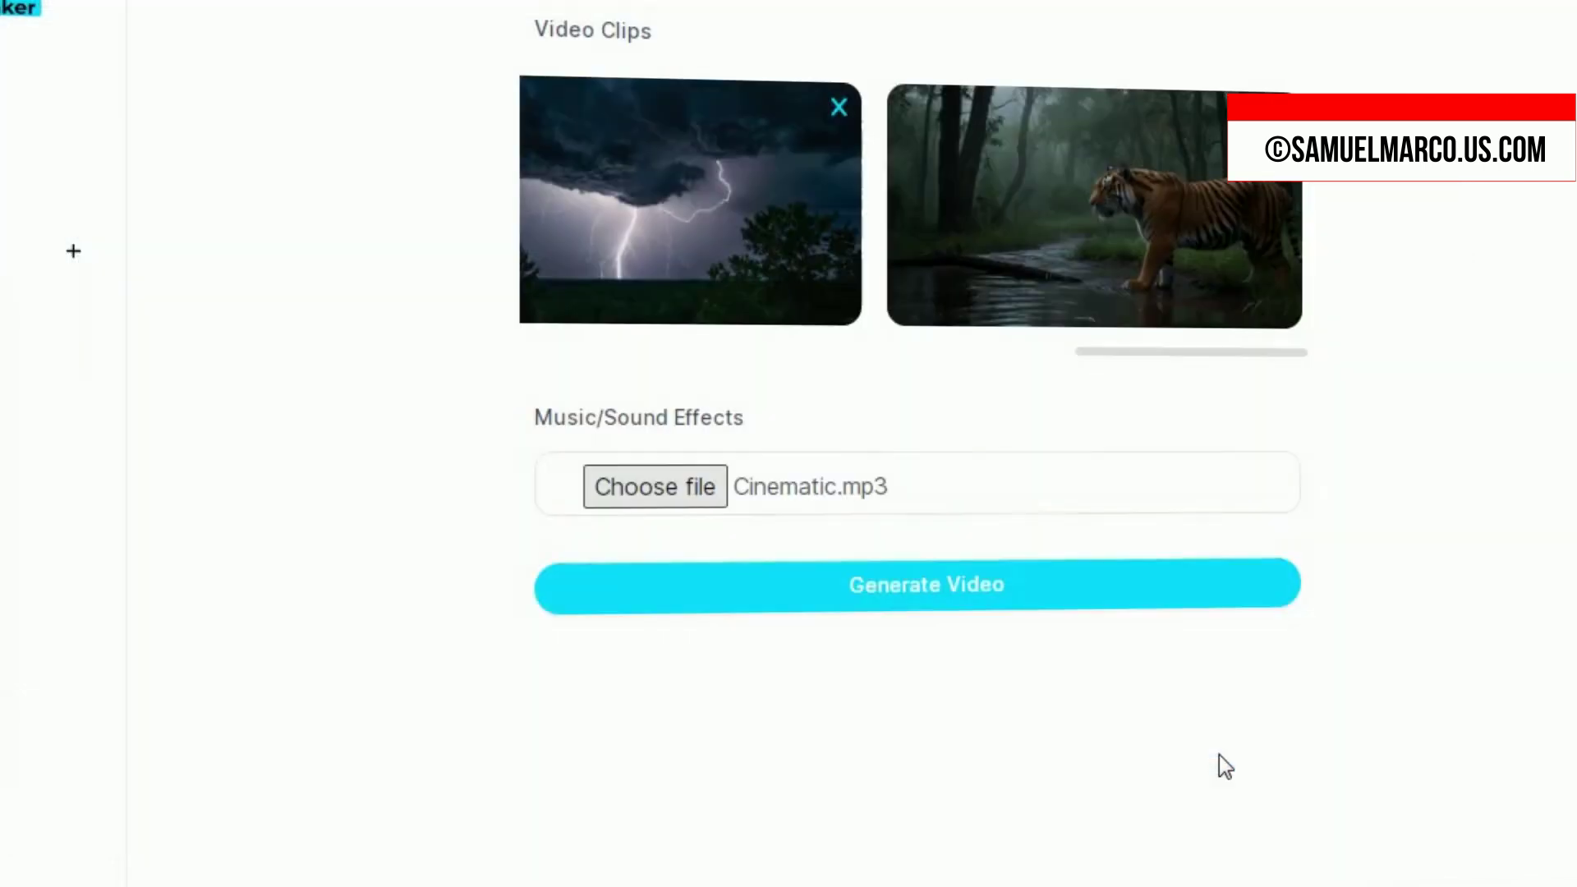
{"action": "left_click", "coordinate": [923, 593]}
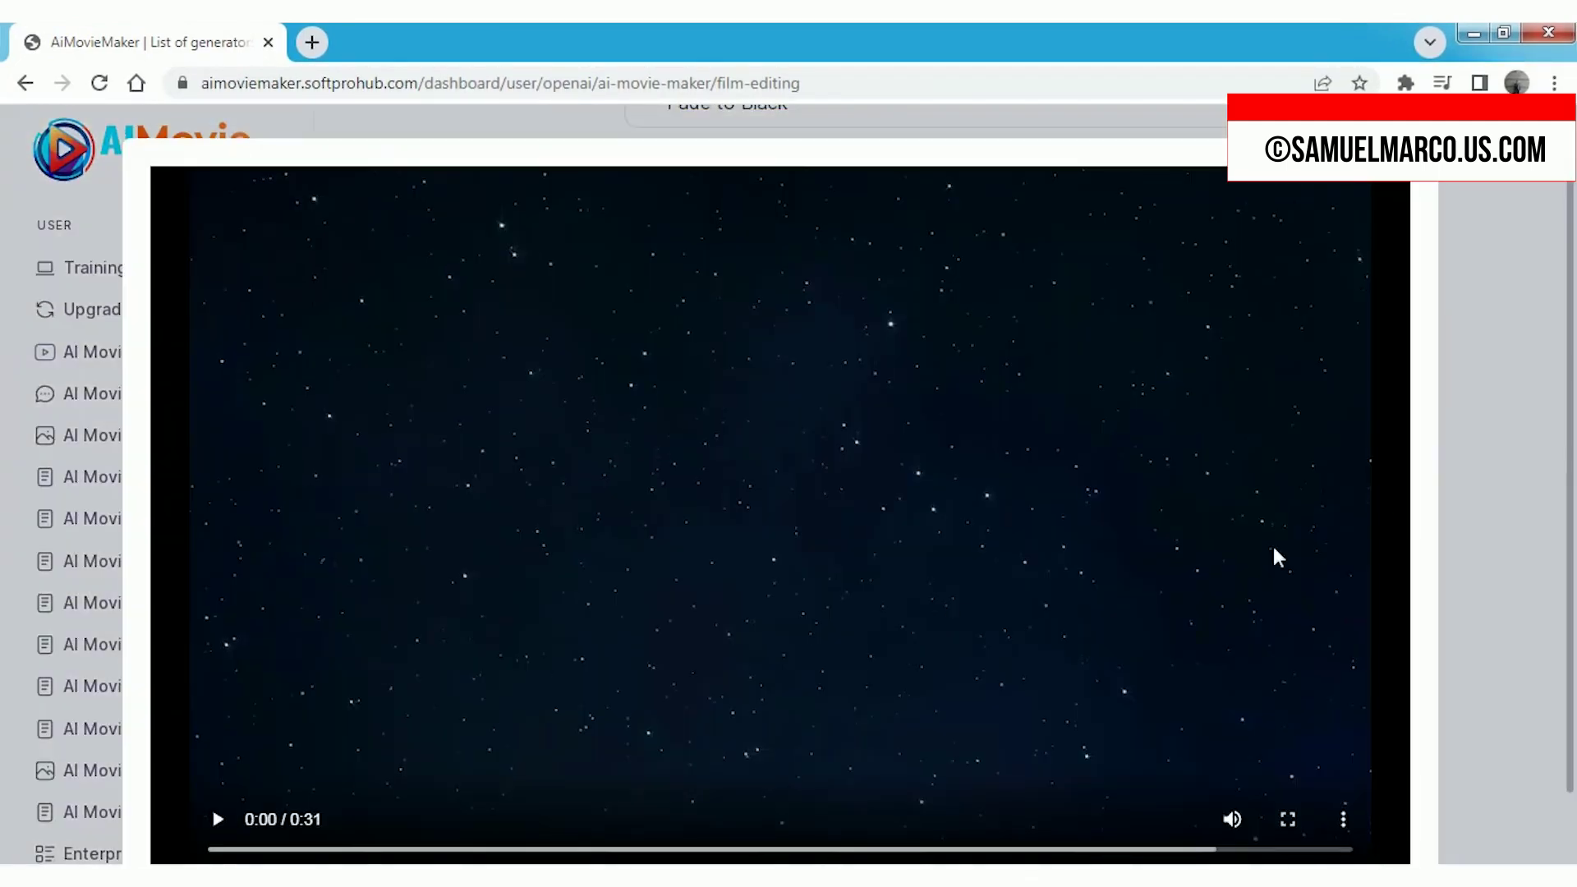
Play the finished 0:31 tiger movie in the video player.
{"action": "left_click_drag", "start_coordinate": [1569, 373], "coordinate": [1569, 398]}
{"action": "left_click", "coordinate": [838, 747]}
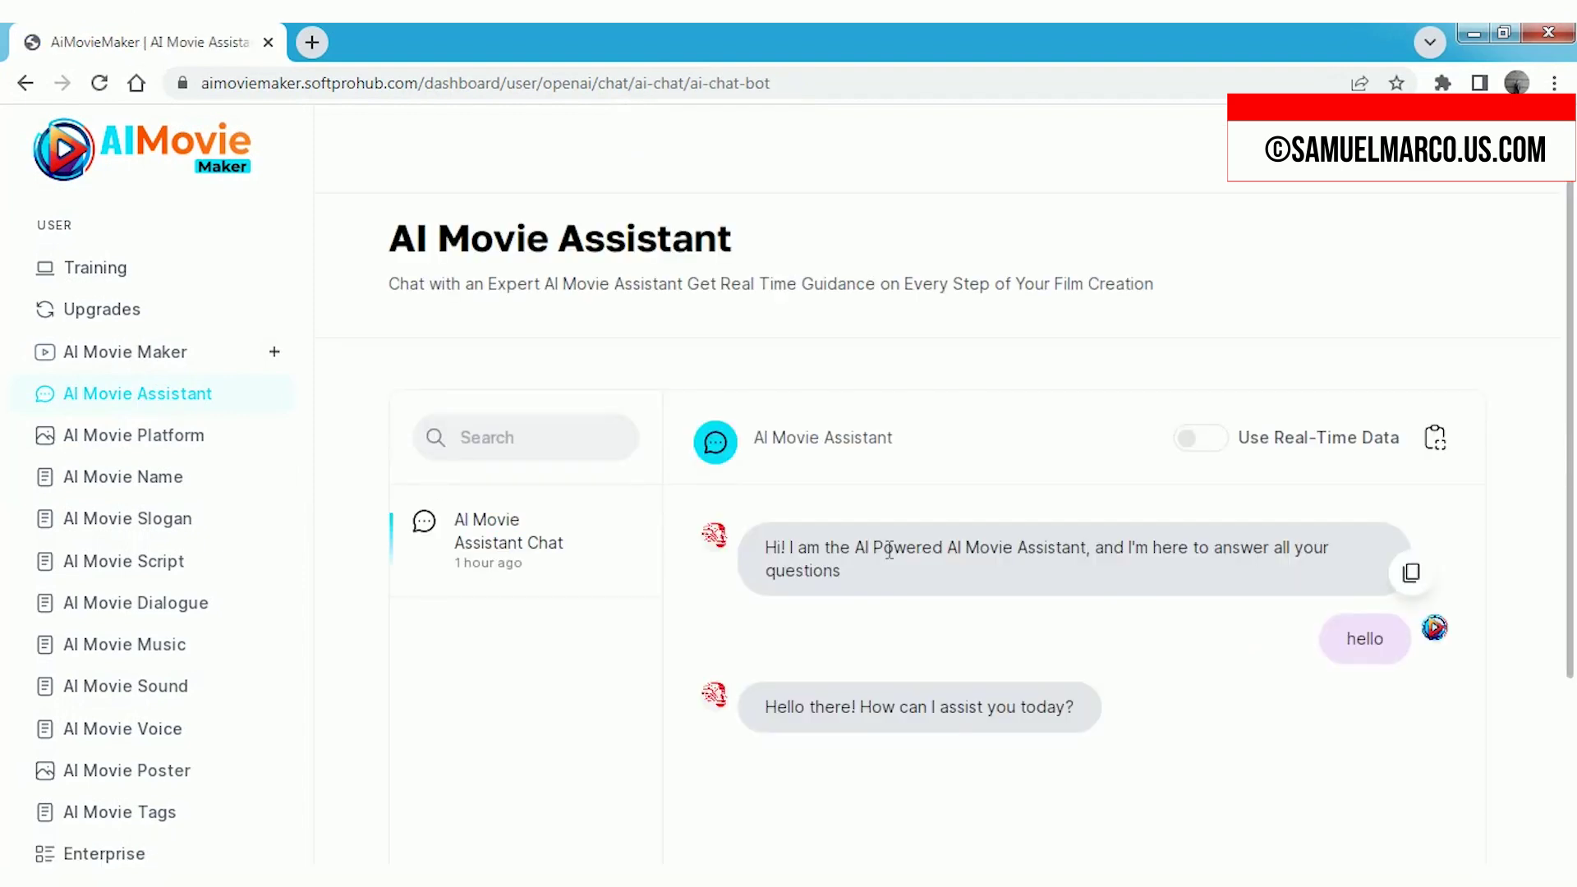
Ask the assistant to write a superhero action story with sound suggestions for its scenes.
{"action": "left_click", "coordinate": [908, 665]}
{"action": "type", "text": "write a superhero action st"}
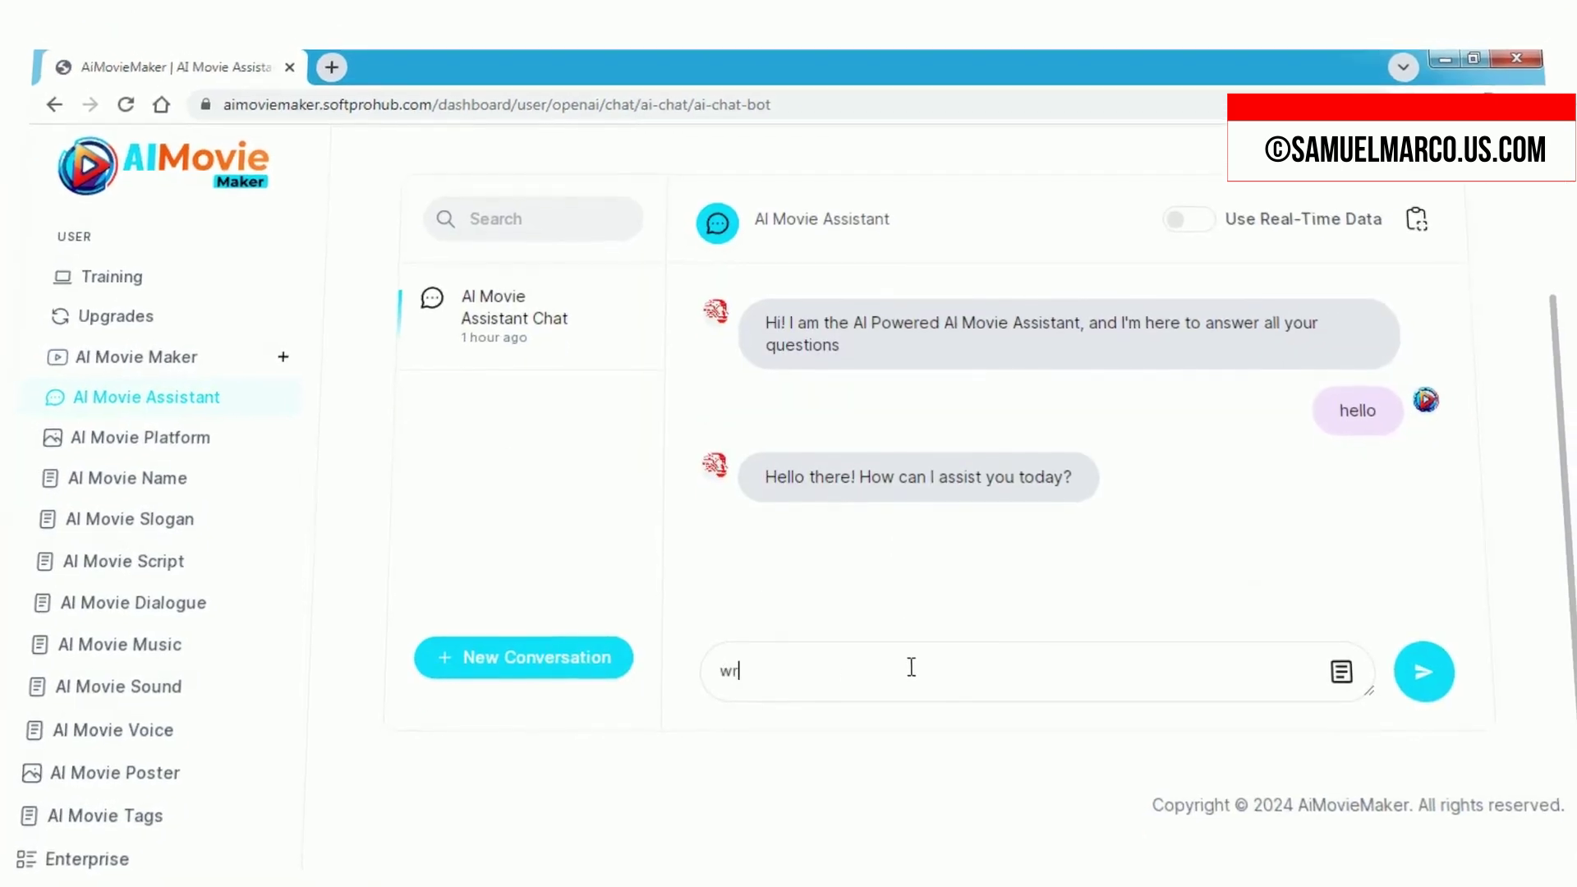
{"action": "type", "text": "ory featuring dynamic cuts, explosive effects, and heric music. Suggest sound"}
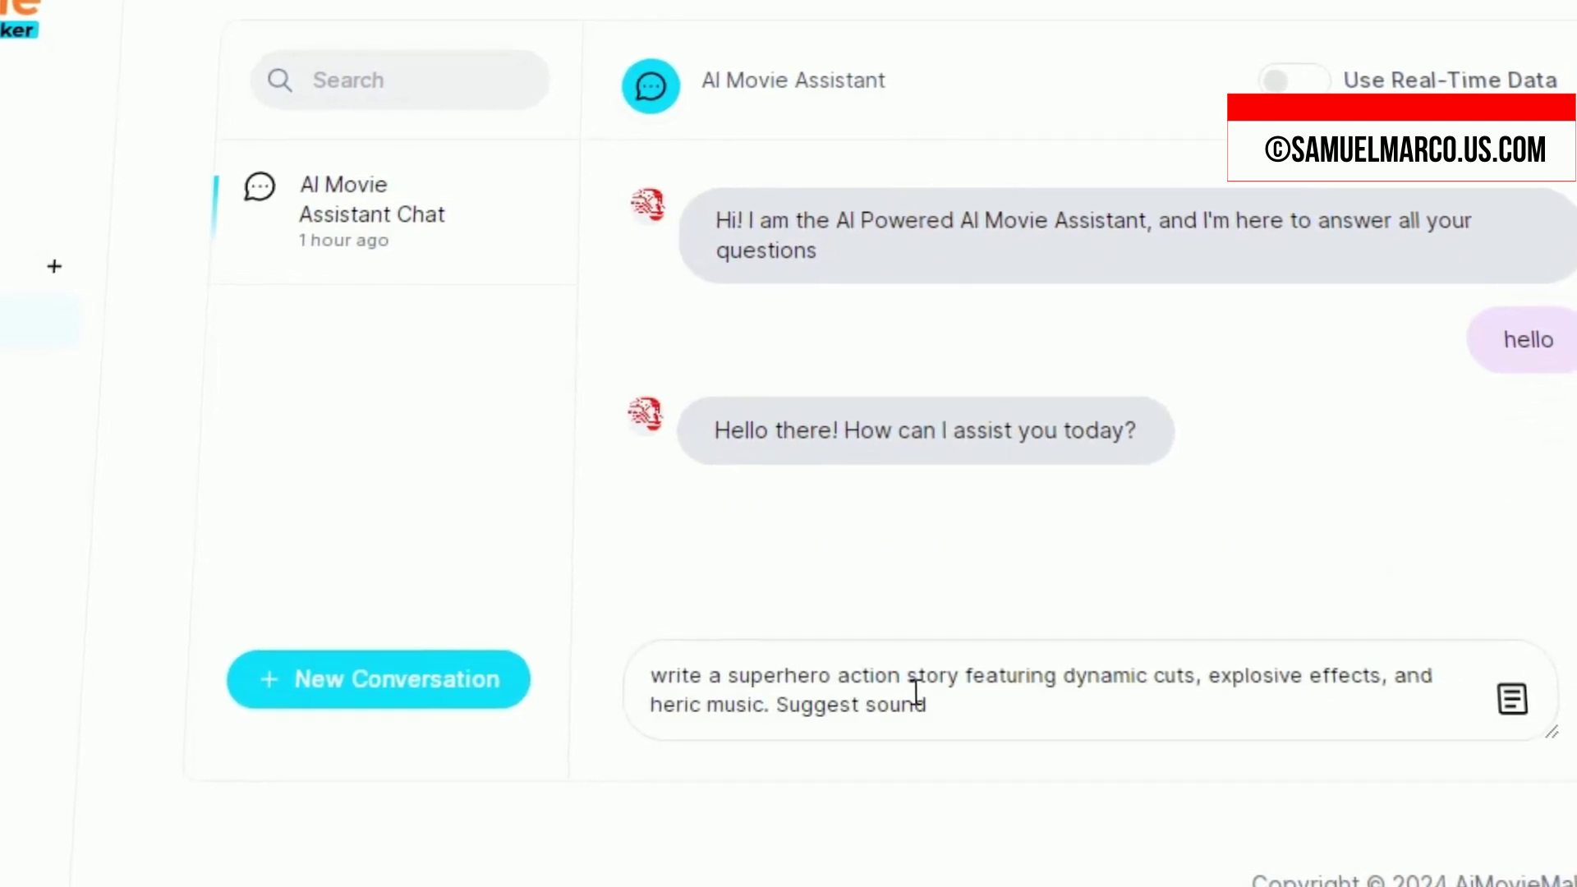
{"action": "type", "text": "scenes"}
{"action": "left_click", "coordinate": [1567, 698]}
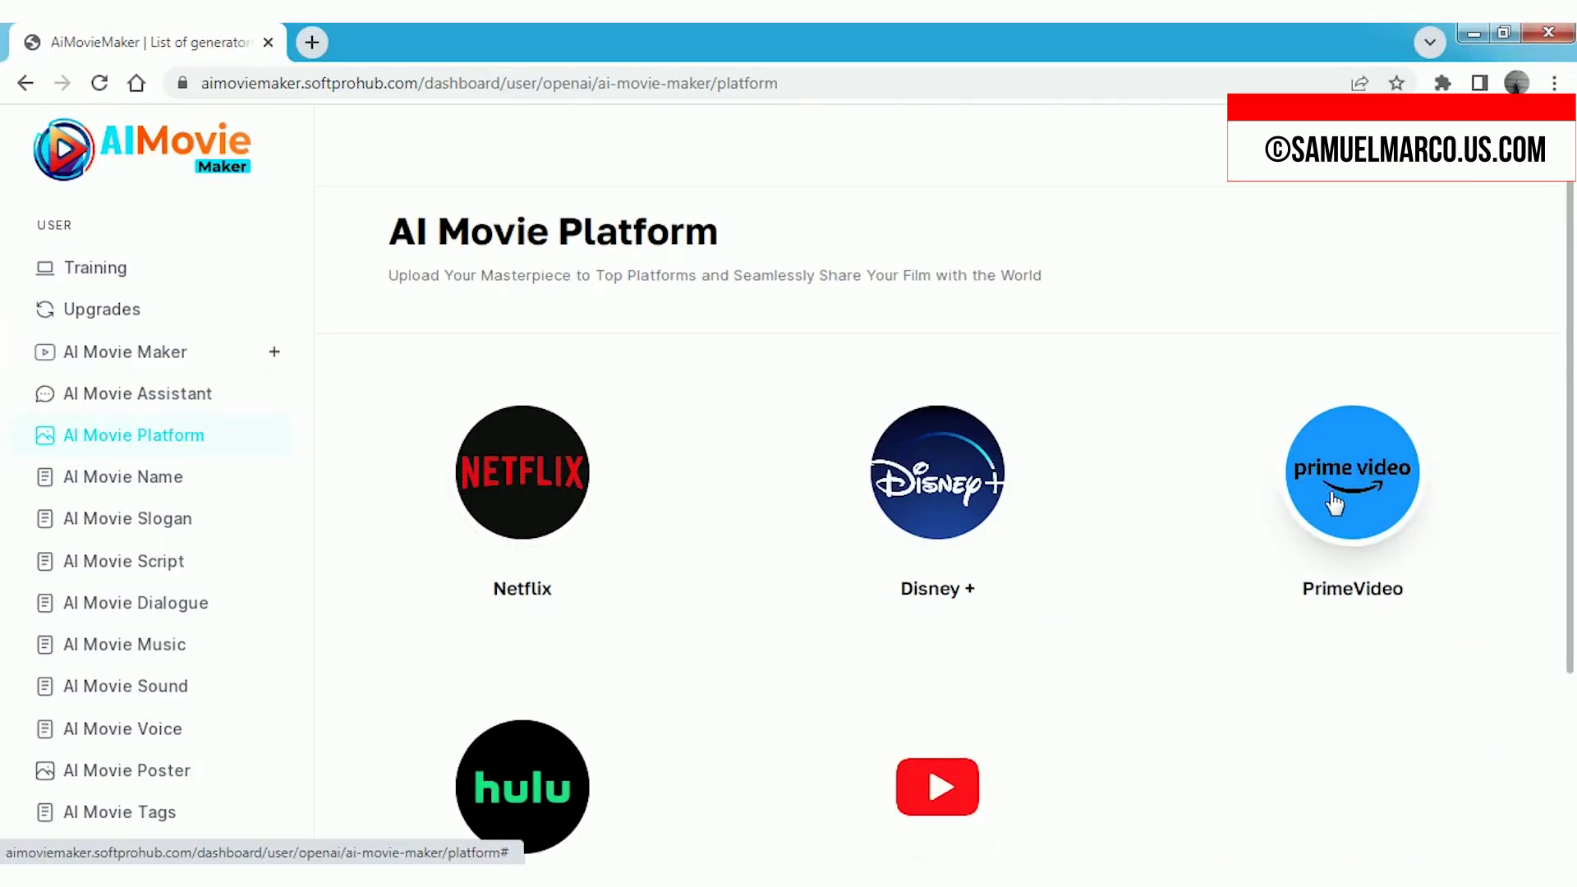
{"action": "scroll", "coordinate": [1064, 532], "scroll_direction": "down", "scroll_amount": 3}
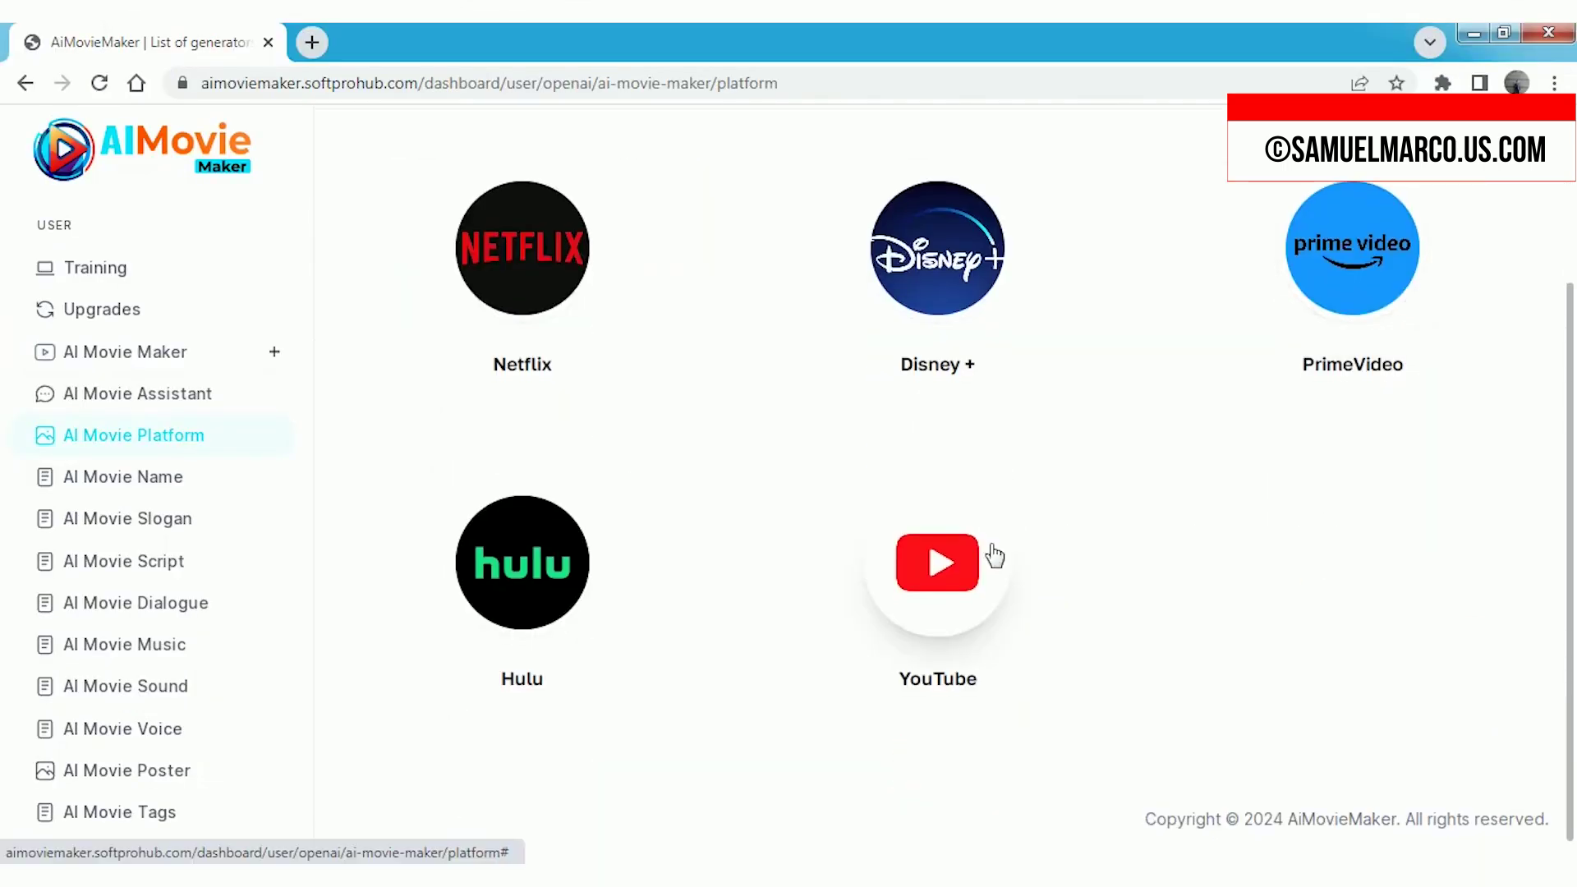
Generate a movie name from the girl-stuck-in-a-thunderstorm forest description.
{"action": "scroll", "coordinate": [624, 593], "scroll_direction": "up", "scroll_amount": 3}
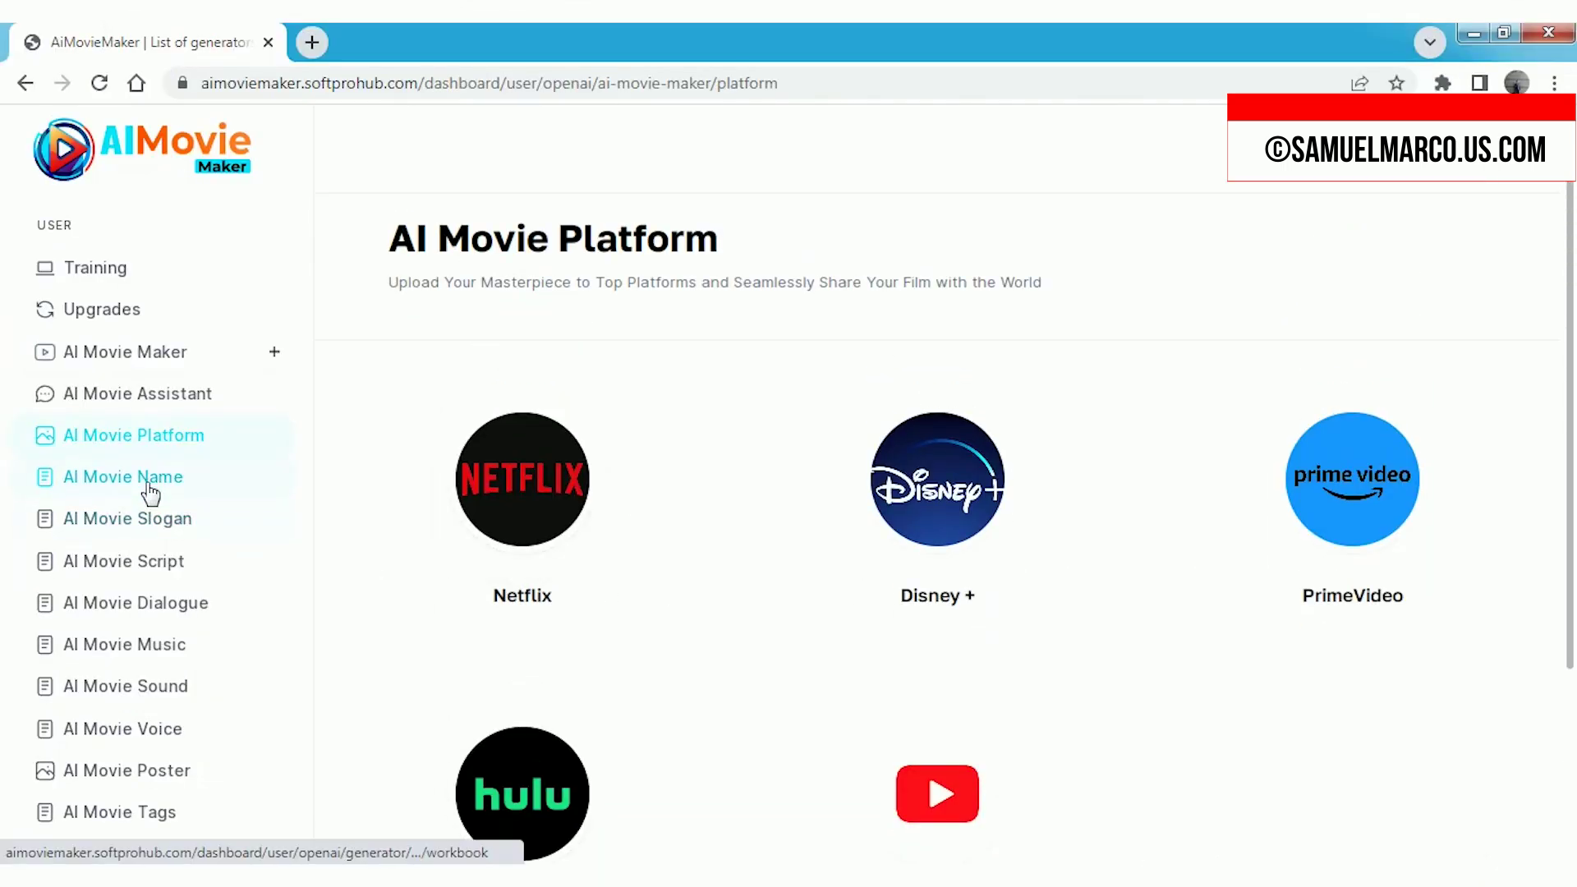
{"action": "left_click", "coordinate": [463, 473]}
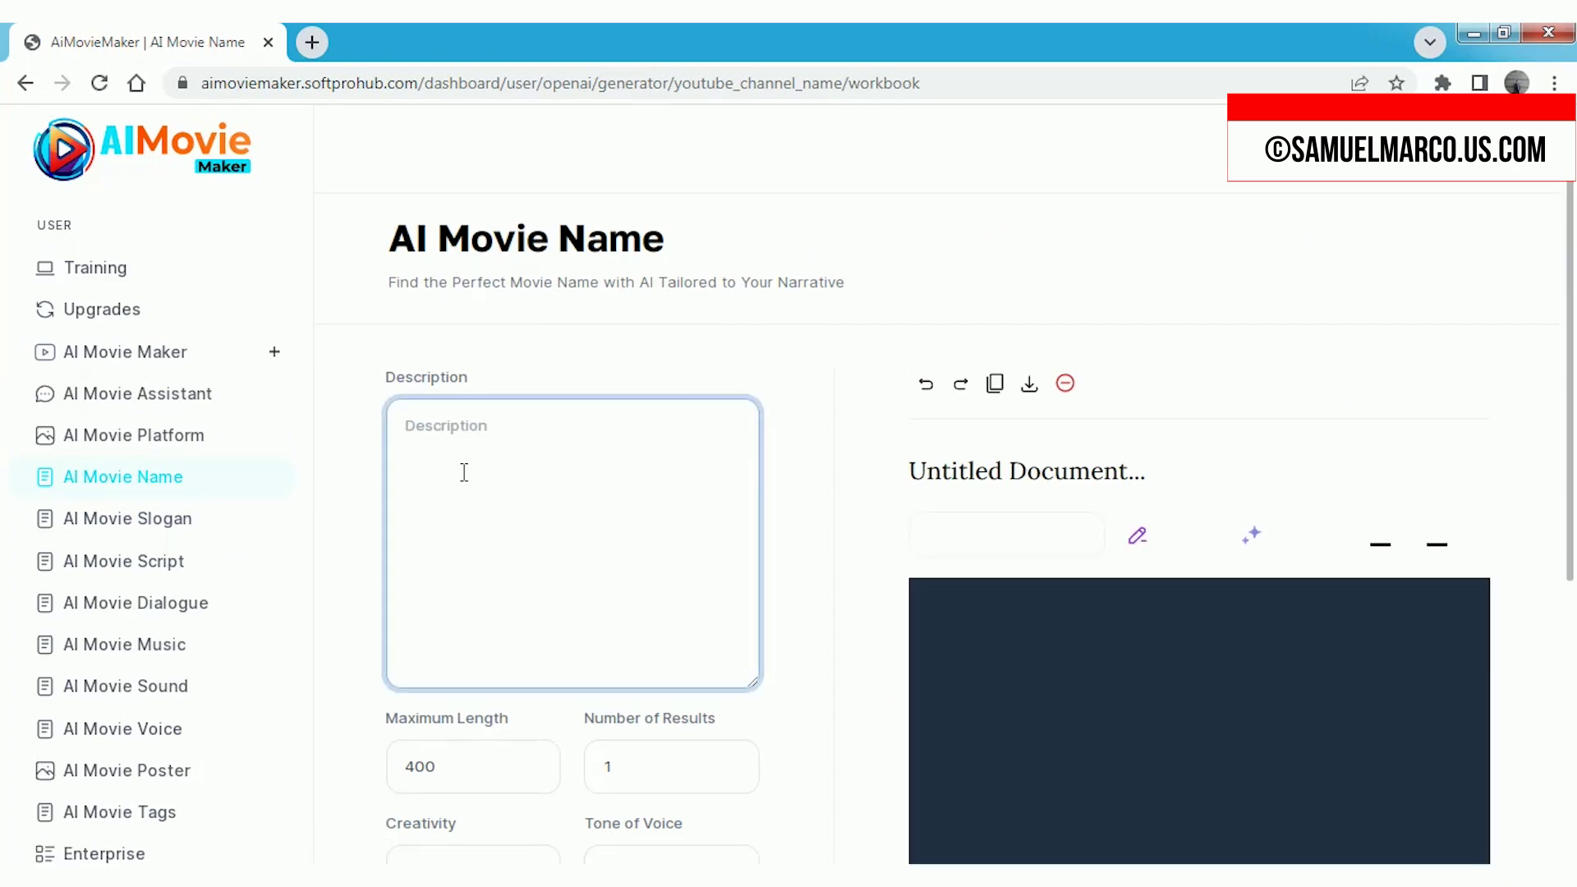
{"action": "type", "text": "A old girl who's stuck in the middle of the forest during a thunderstrom, she spots a tiger and starts running at last she finally sp"}
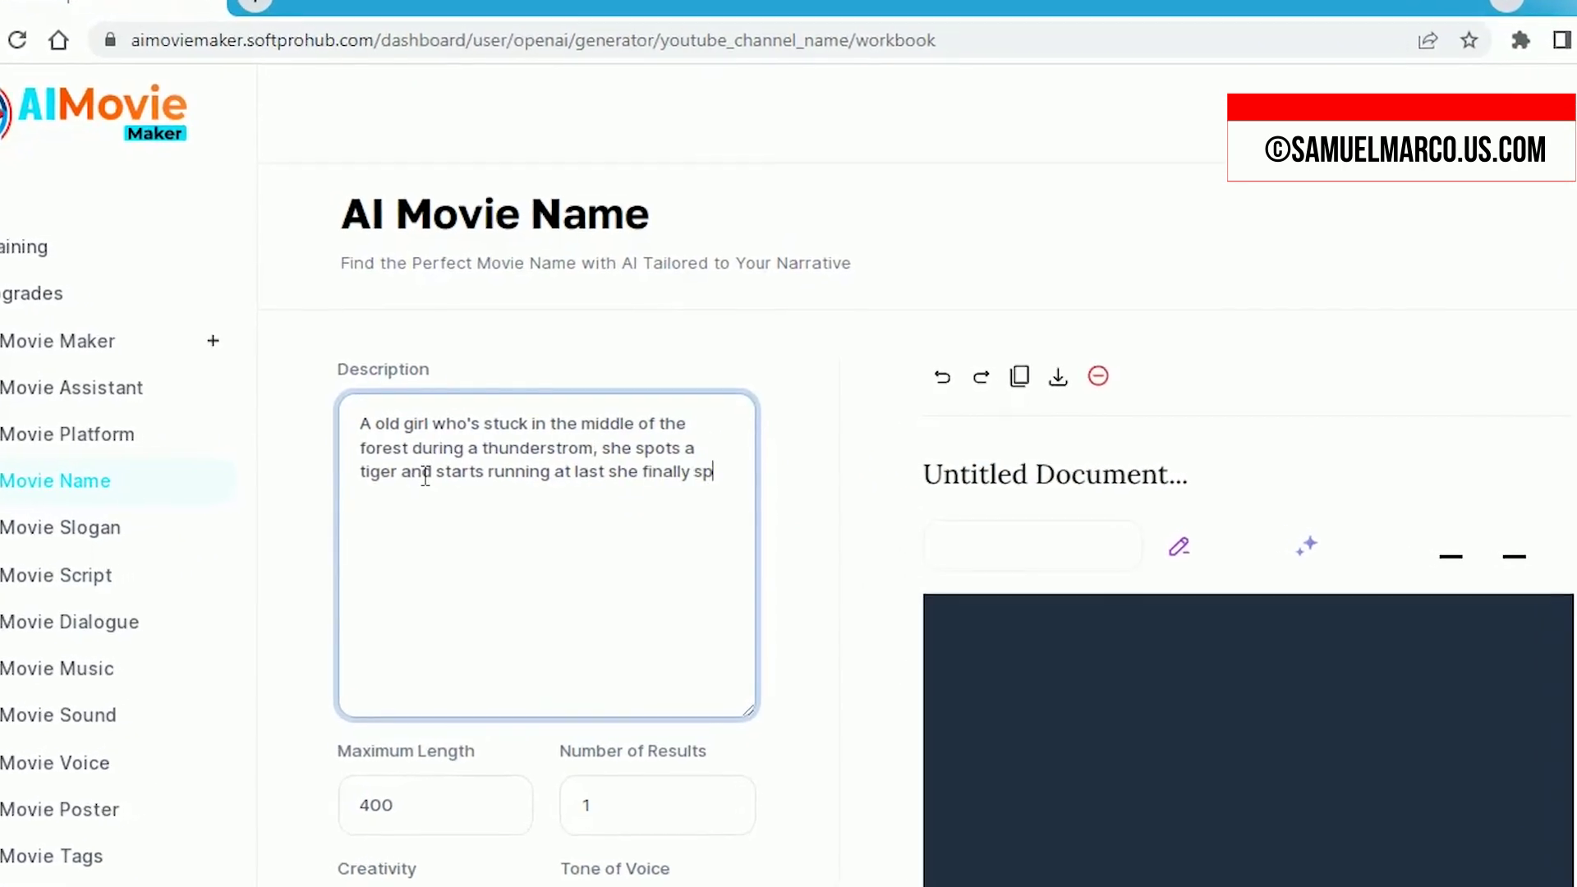
{"action": "type", "text": "ots a village in a distance"}
{"action": "scroll", "coordinate": [436, 555], "scroll_direction": "down", "scroll_amount": 3}
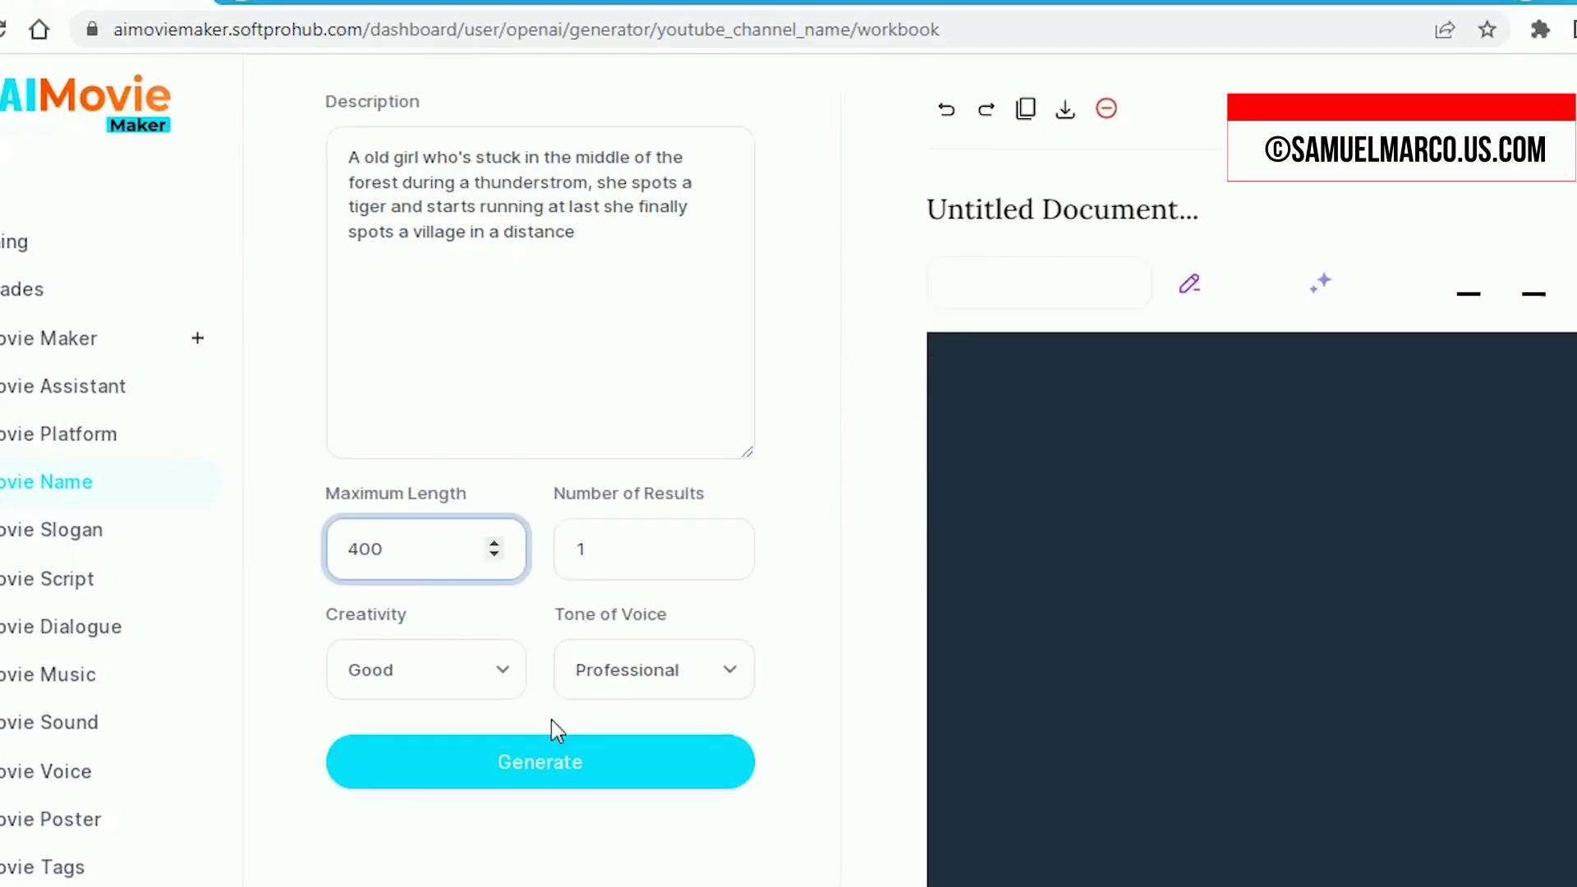
{"action": "left_click", "coordinate": [559, 756]}
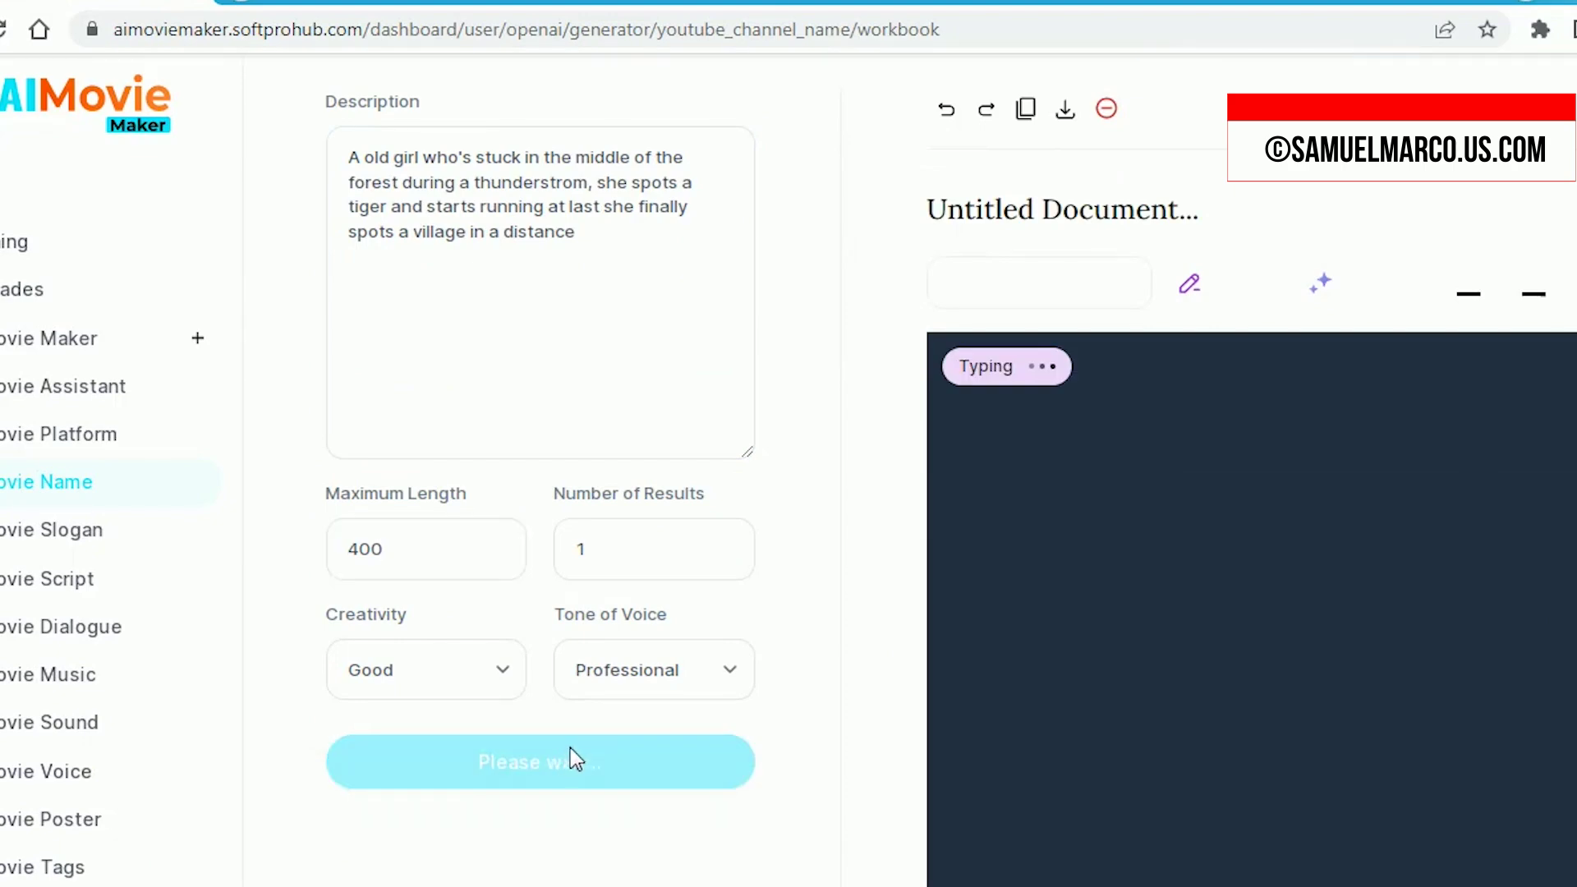
{"action": "scroll", "coordinate": [553, 748], "scroll_direction": "up", "scroll_amount": 3}
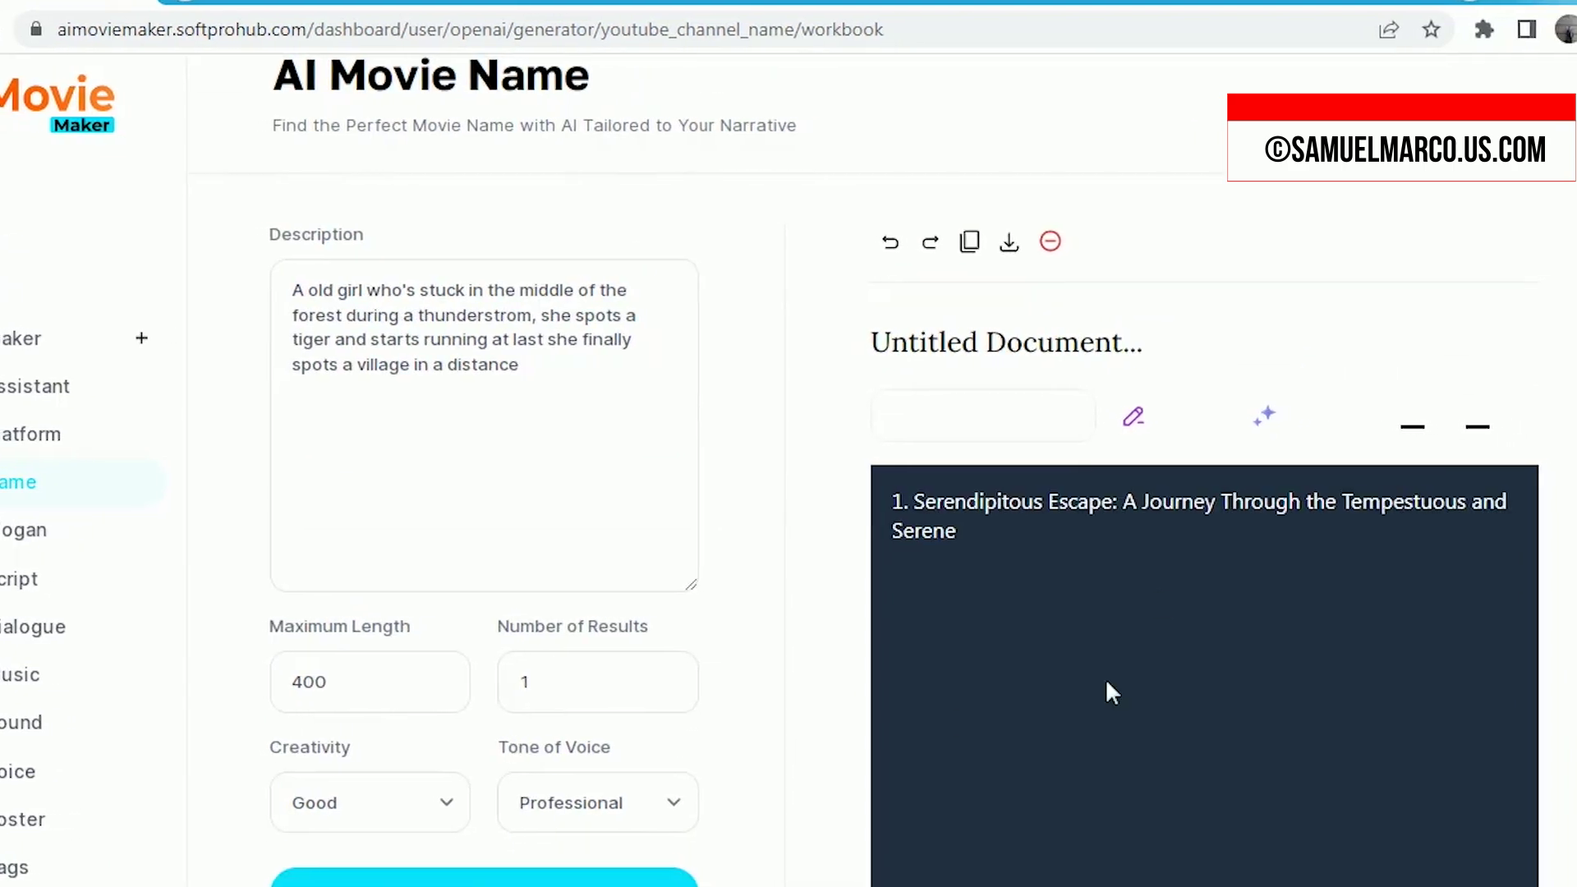
Copy the name Serendipitous Escape into AI Movie Slogan and generate a slogan.
{"action": "left_click_drag", "start_coordinate": [928, 501], "coordinate": [1065, 502]}
{"action": "key", "text": "ctrl+c"}
{"action": "right_click", "coordinate": [1065, 502]}
{"action": "left_click", "coordinate": [859, 723]}
{"action": "left_click", "coordinate": [33, 525]}
{"action": "left_click", "coordinate": [377, 440]}
{"action": "key", "text": "ctrl+v"}
{"action": "left_click", "coordinate": [485, 850]}
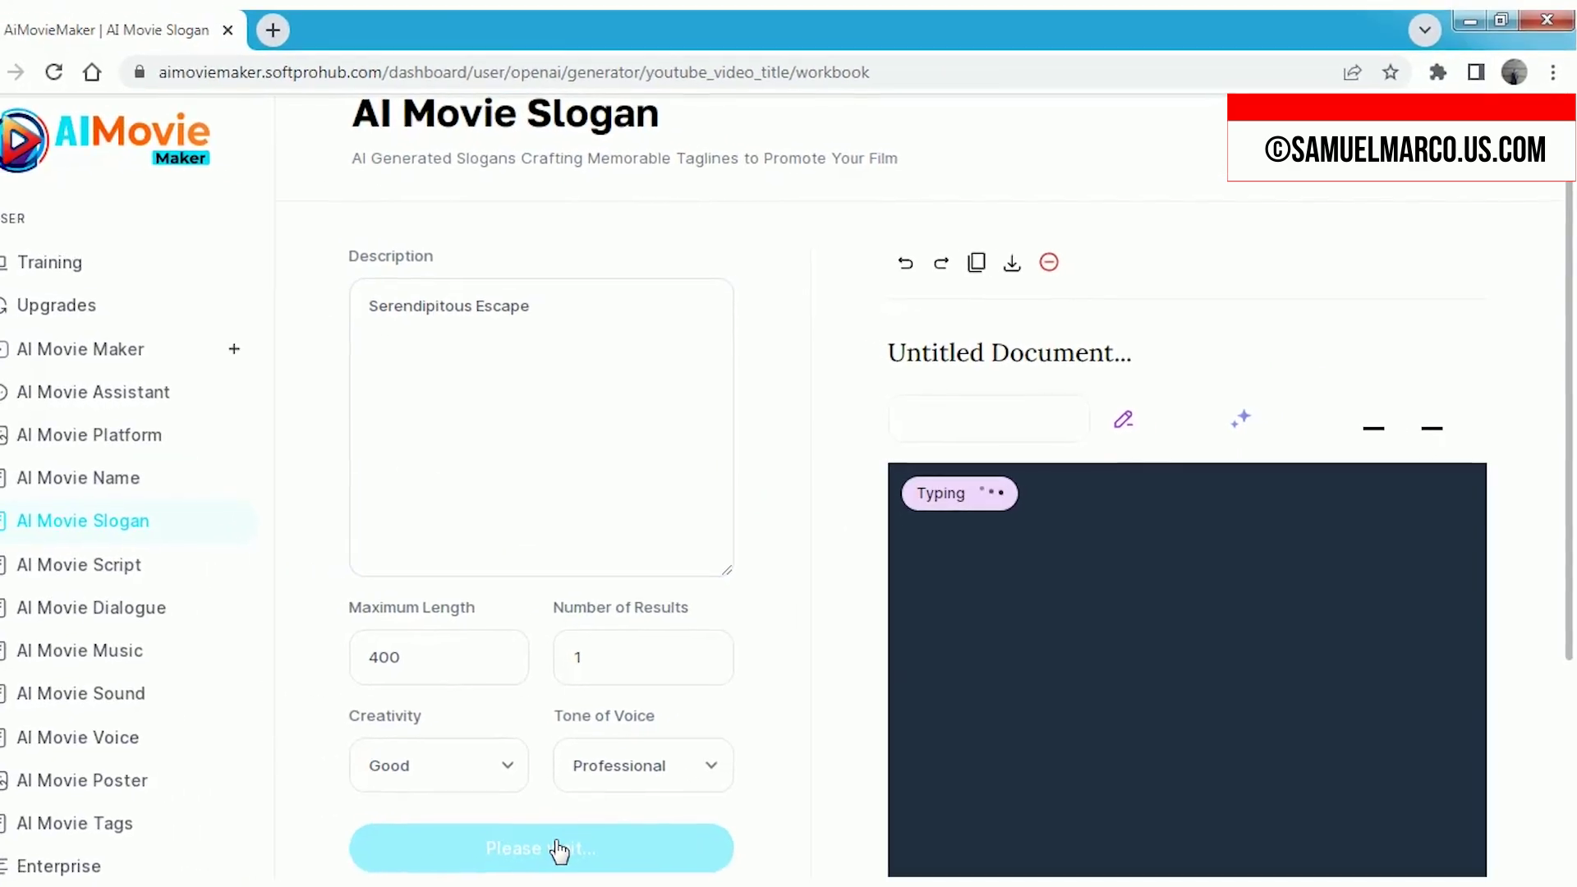
{"action": "left_click", "coordinate": [187, 571]}
{"action": "left_click", "coordinate": [555, 456]}
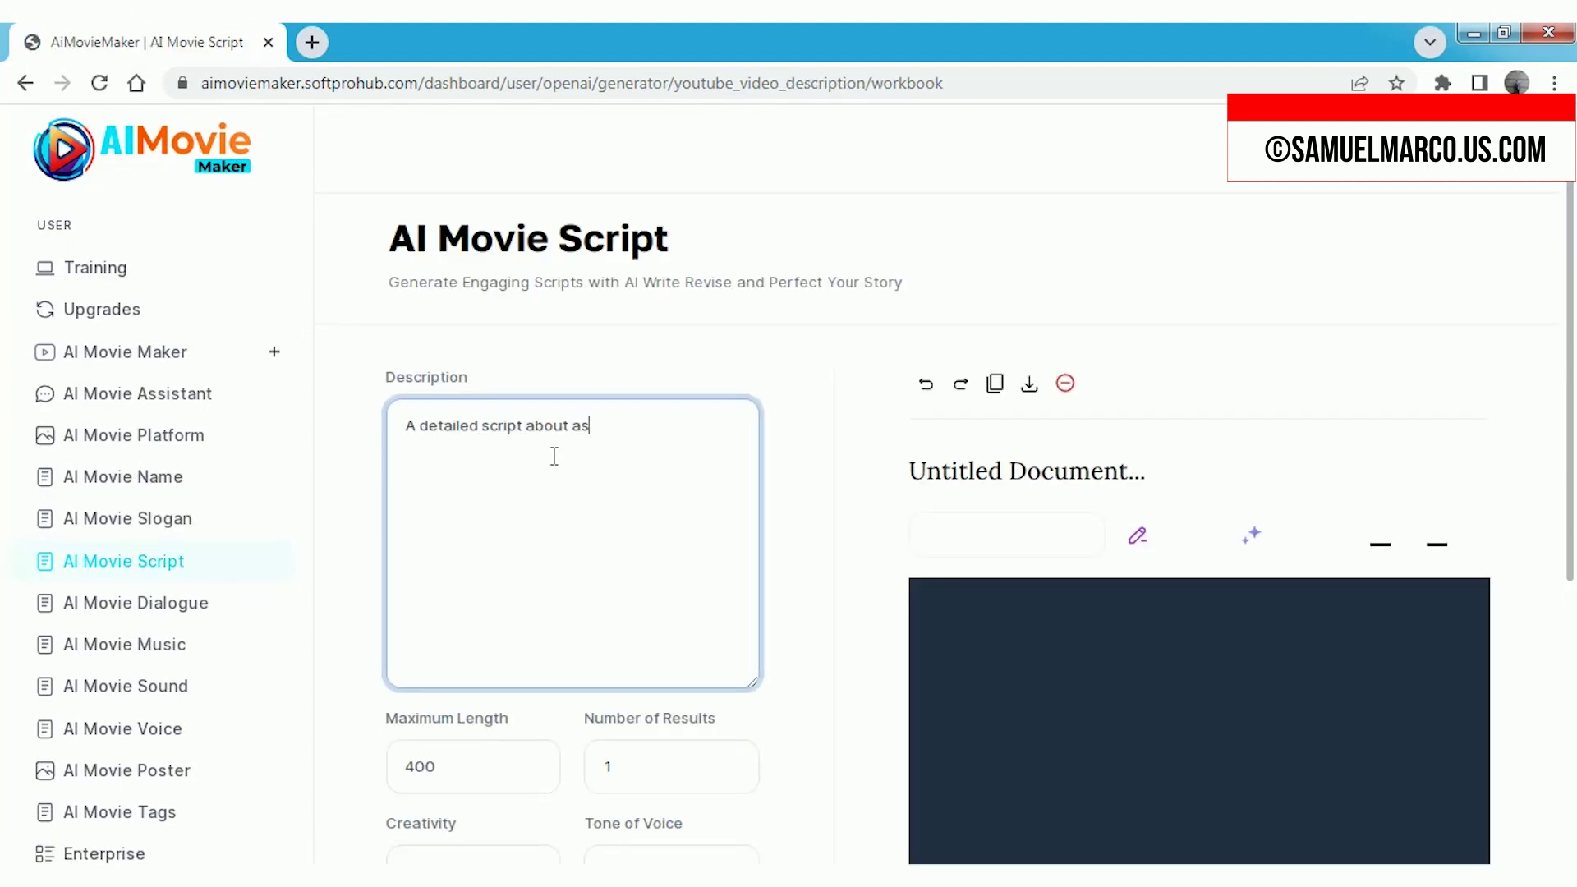
Finish the Mars astronaut description with 'they are not alone' and generate the 2000-length script.
{"action": "type", "text": "they are not alone"}
{"action": "scroll", "coordinate": [571, 482], "scroll_direction": "down", "scroll_amount": 3}
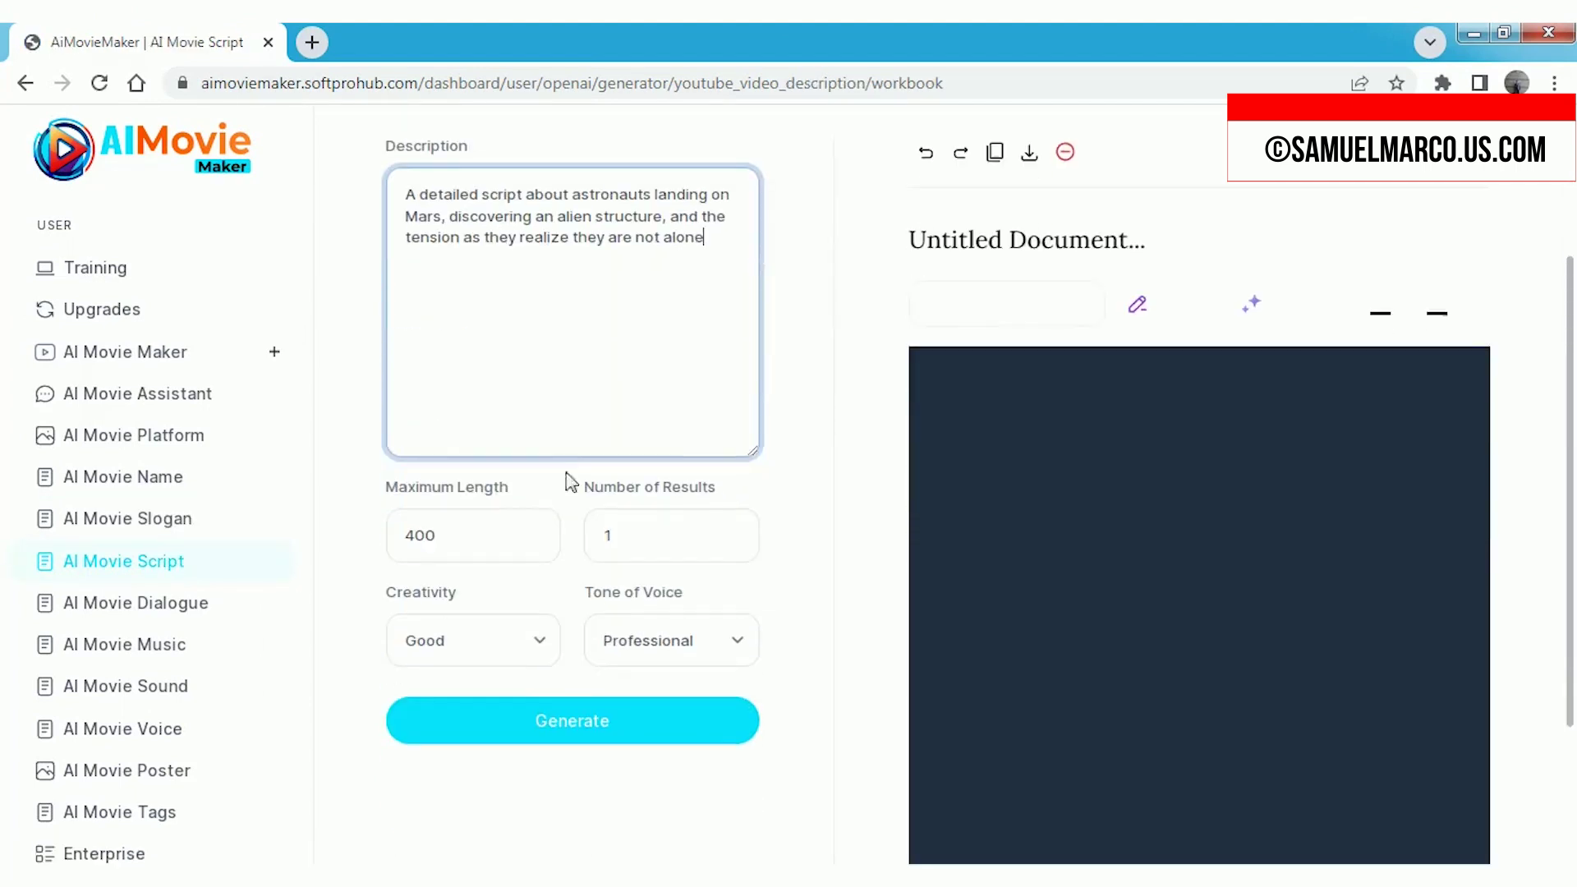
{"action": "left_click", "coordinate": [563, 721]}
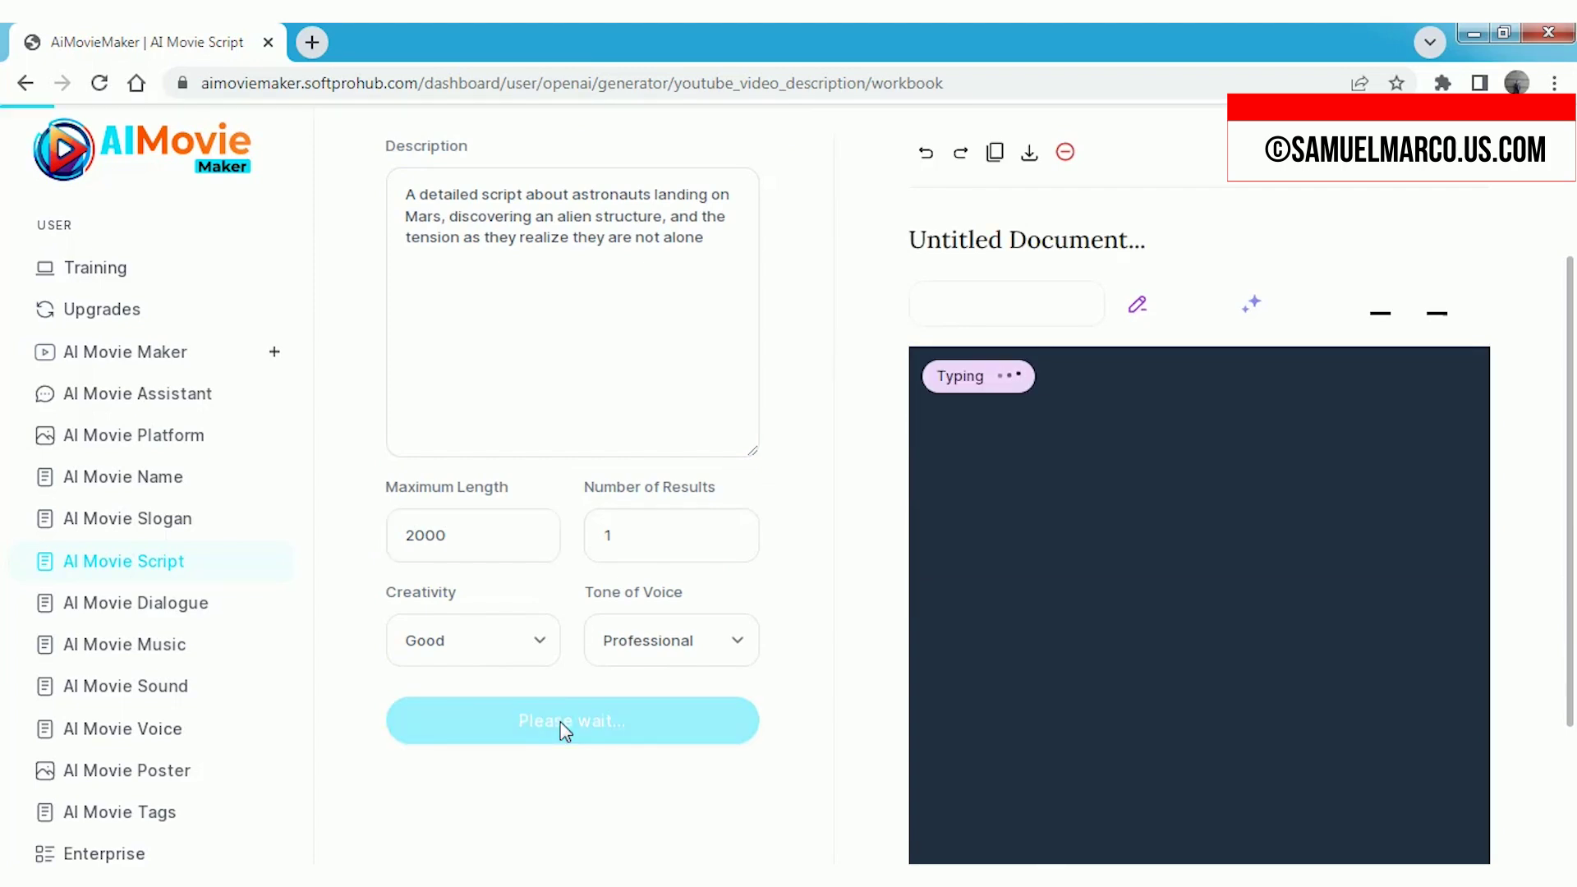
{"action": "scroll", "coordinate": [1090, 643], "scroll_direction": "down", "scroll_amount": 15}
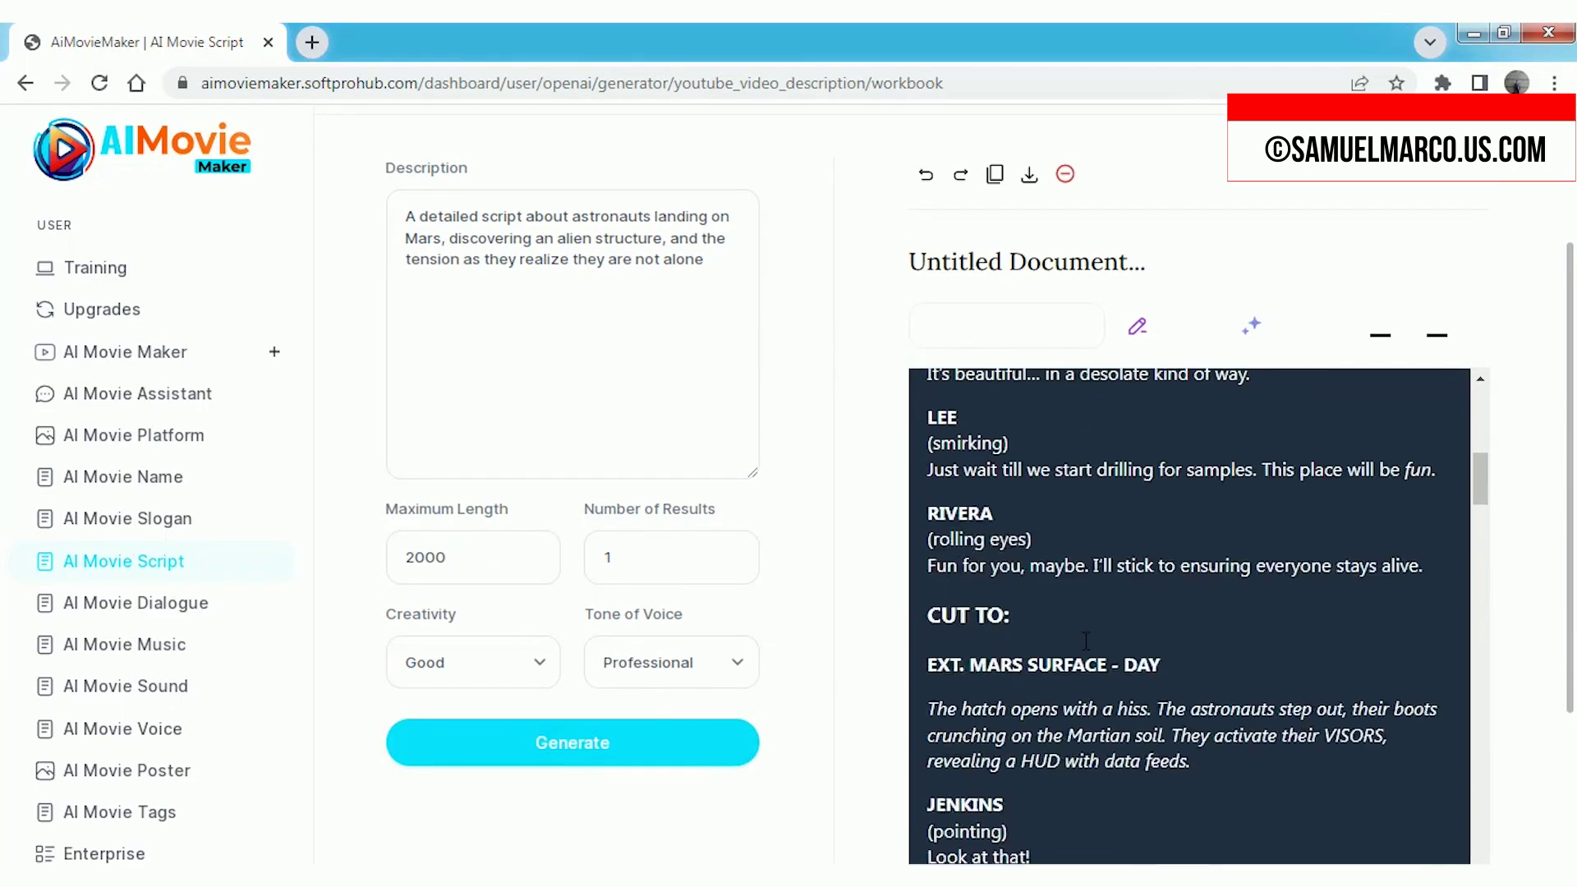
{"action": "scroll", "coordinate": [1087, 638], "scroll_direction": "down", "scroll_amount": 15}
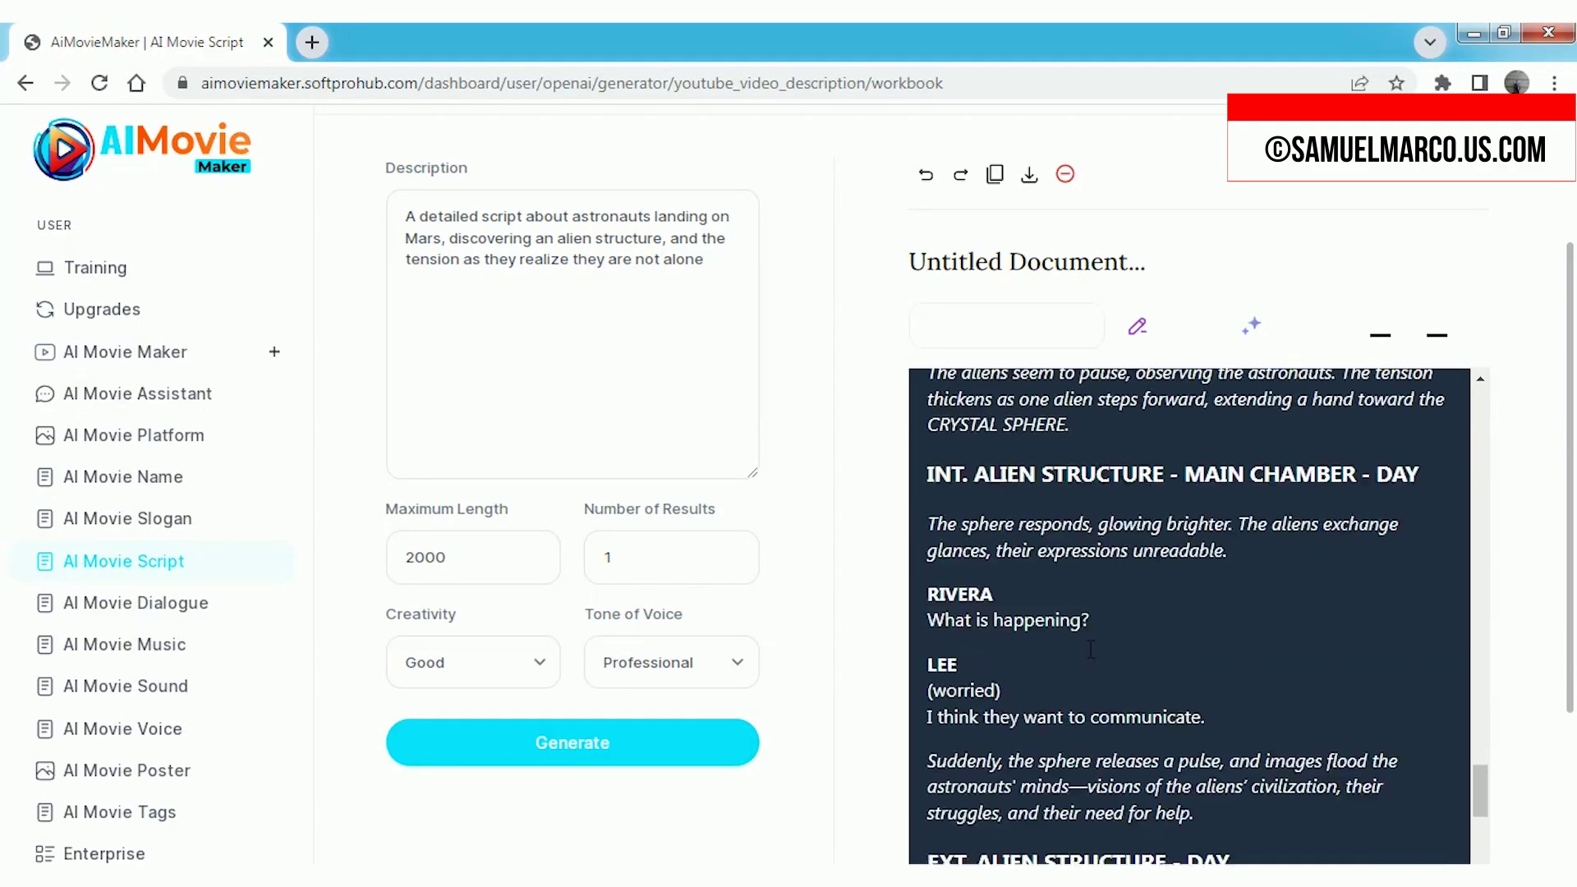
{"action": "scroll", "coordinate": [1084, 575], "scroll_direction": "down", "scroll_amount": 3}
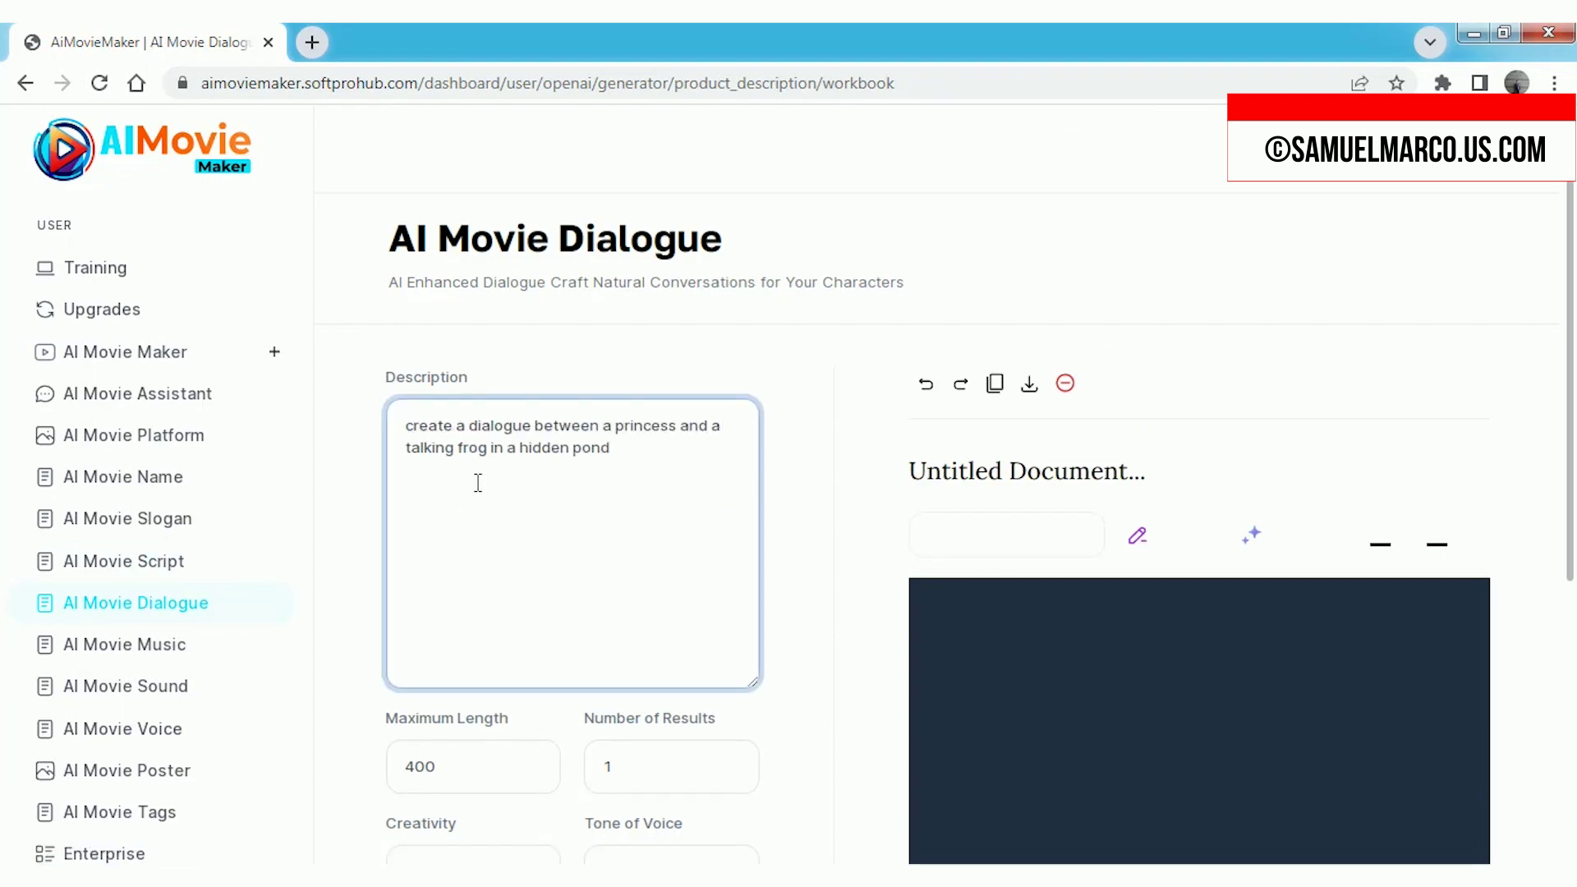
Generate the 2000-length dialogue between Princess Anya and Ferdinand the talking frog in a hidden pond.
{"action": "scroll", "coordinate": [479, 485], "scroll_direction": "down", "scroll_amount": 3}
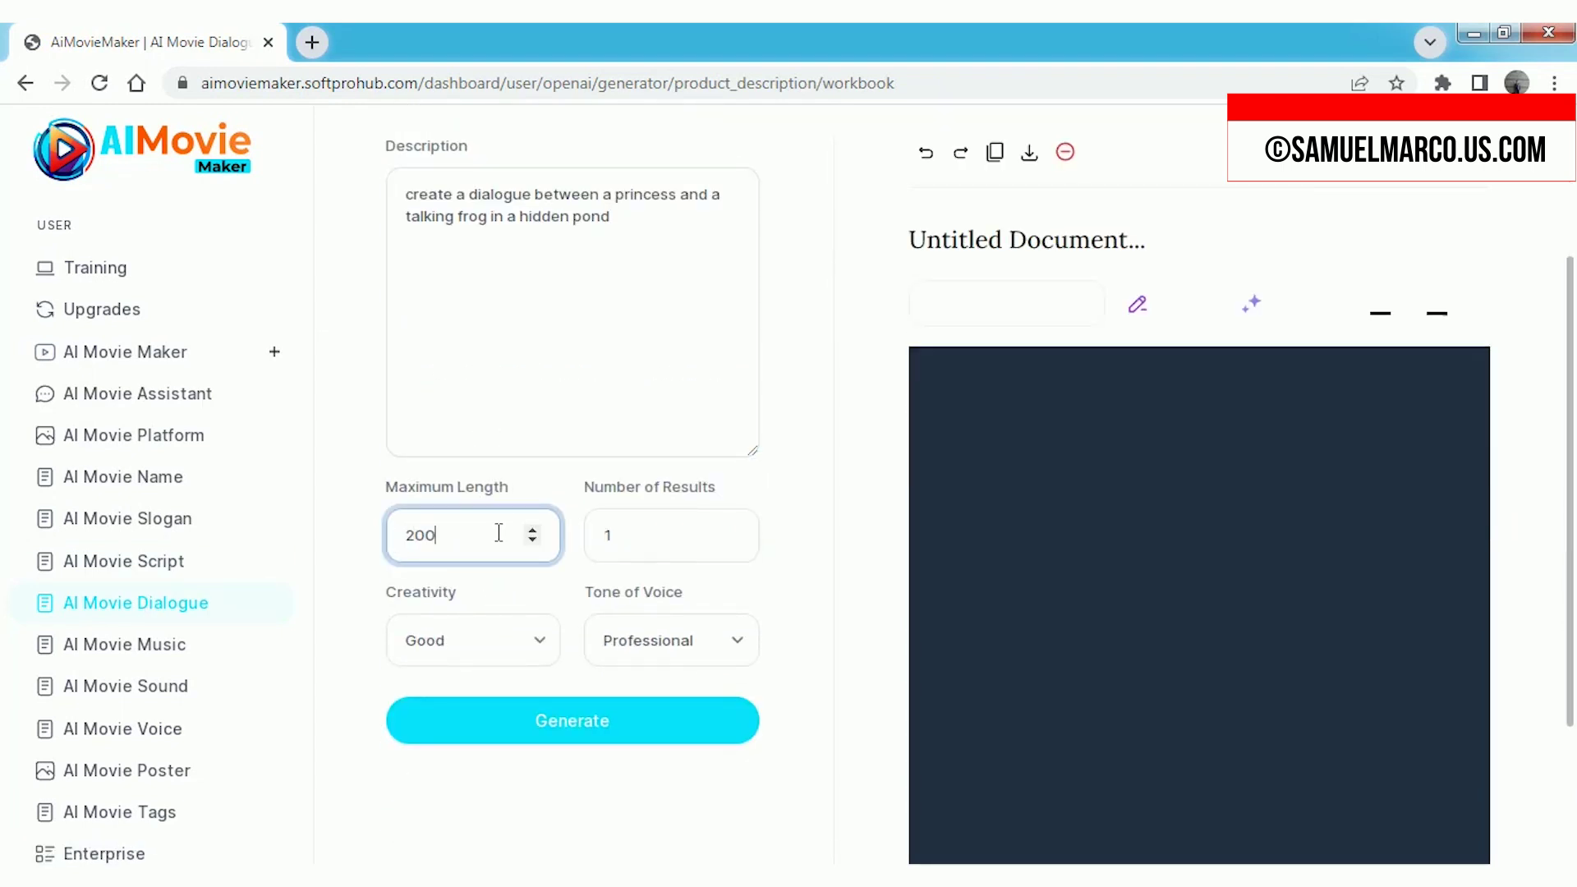
{"action": "left_click", "coordinate": [559, 720]}
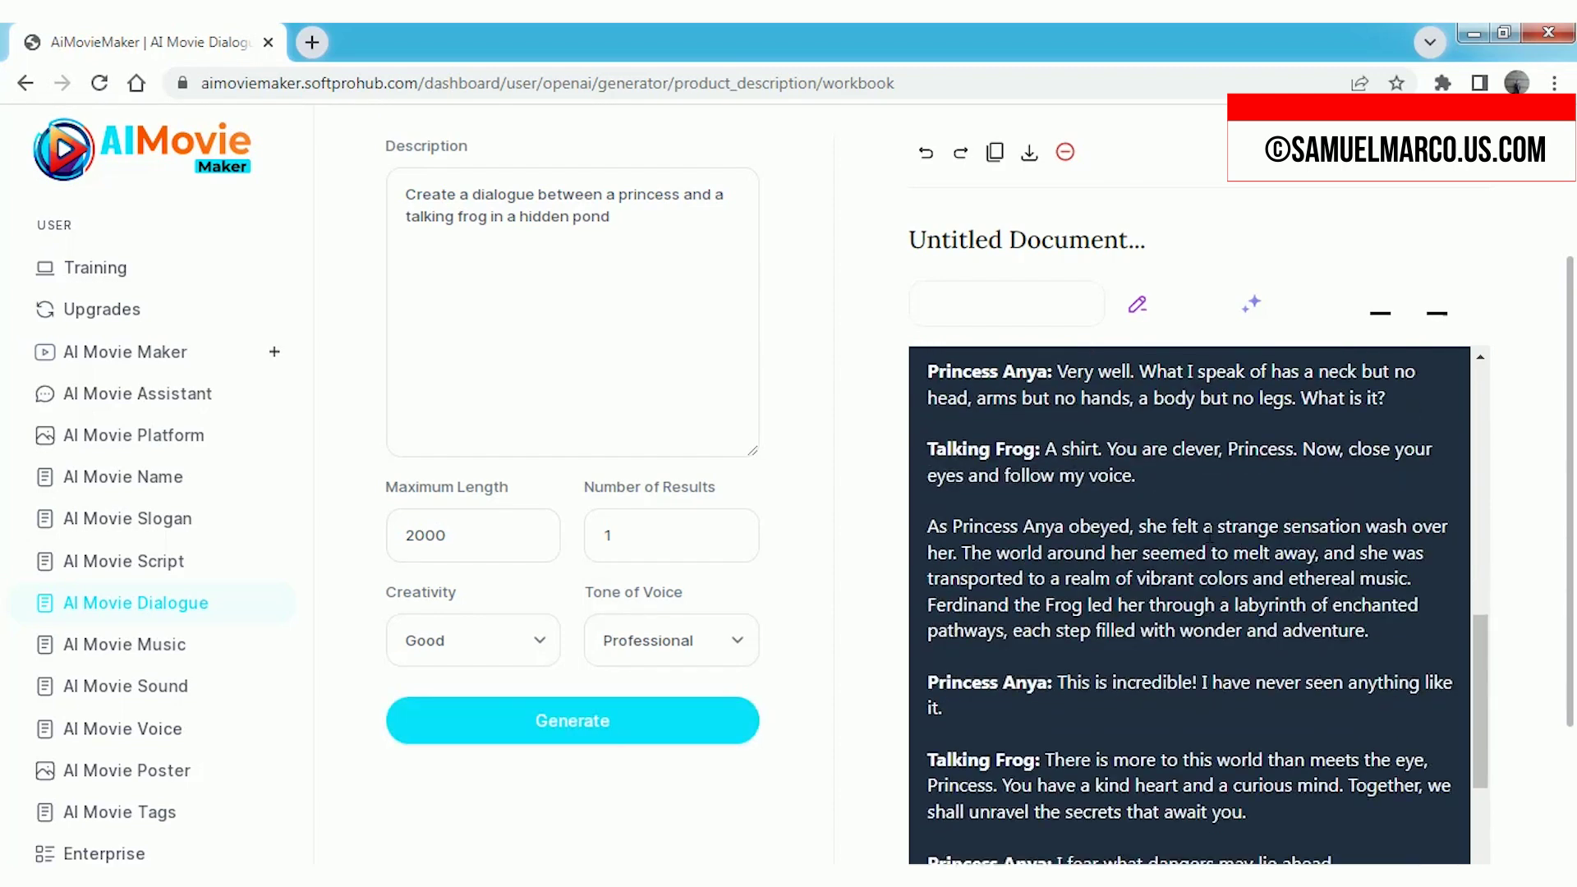
{"action": "scroll", "coordinate": [1191, 600], "scroll_direction": "up", "scroll_amount": 10}
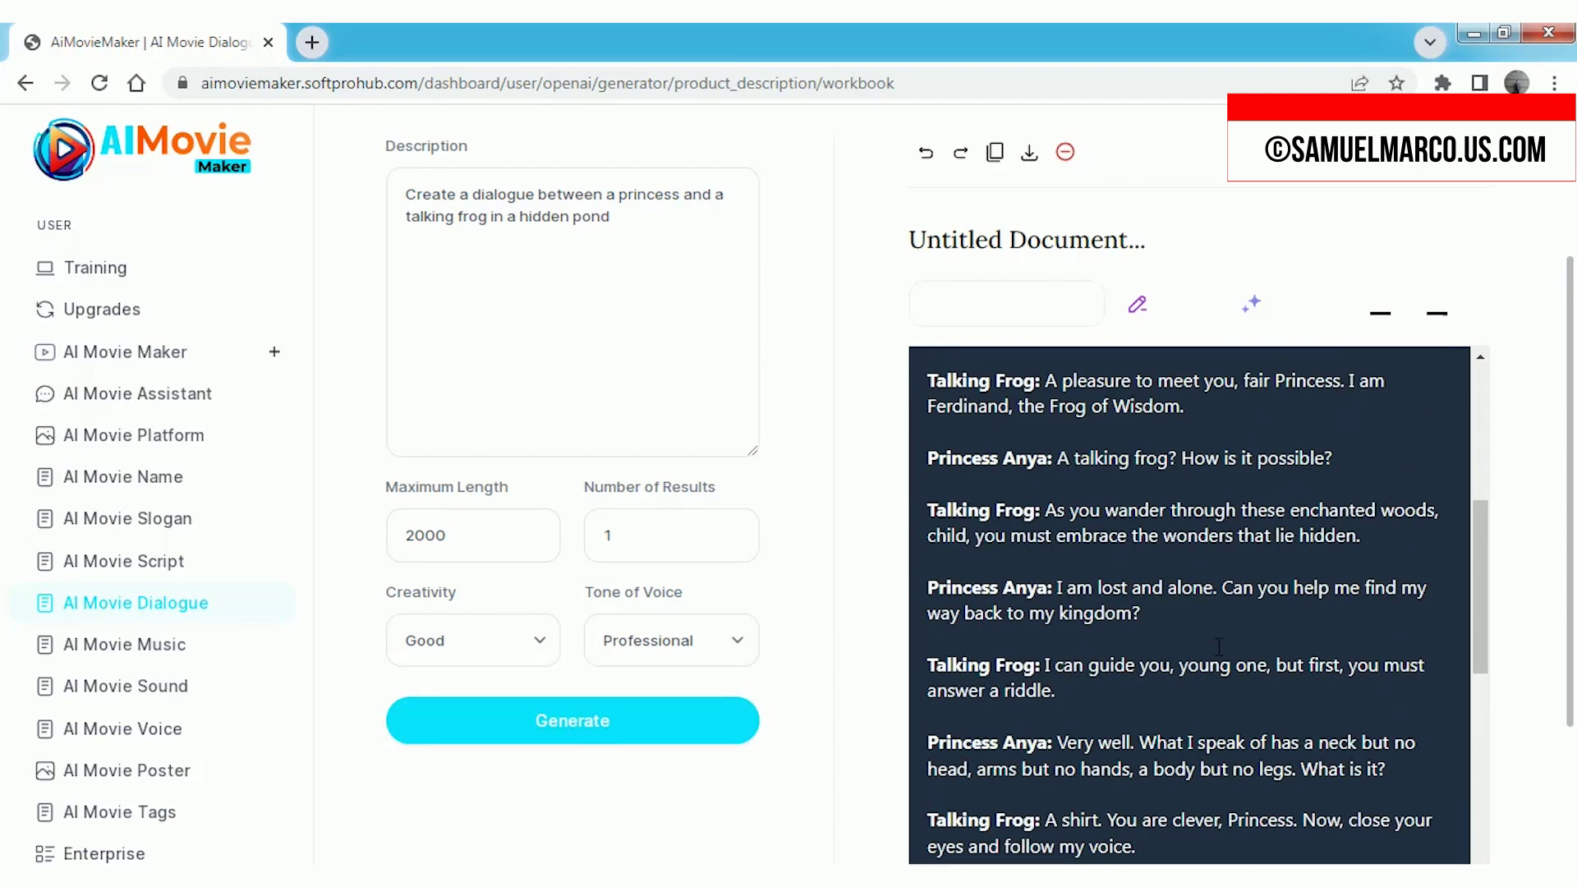